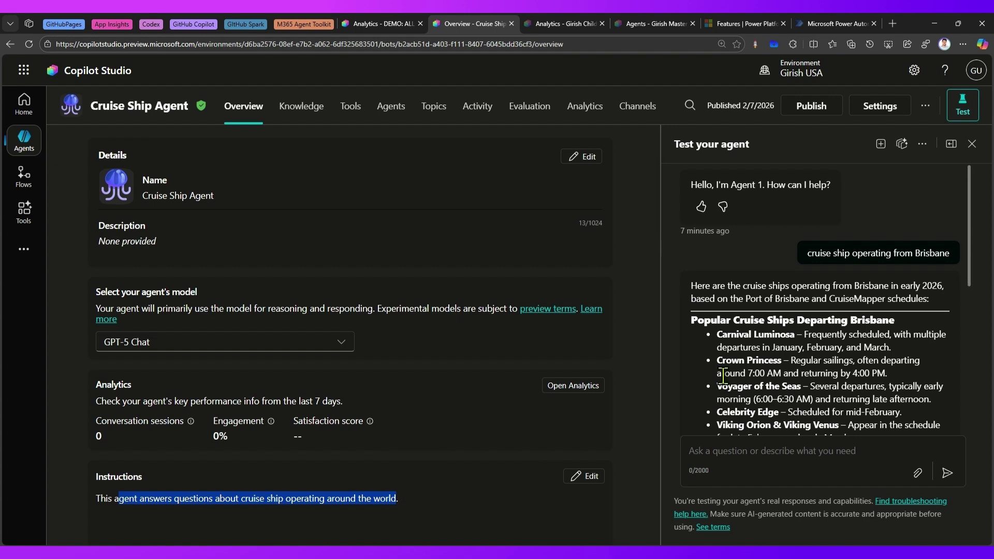
# Review the test chat's question about cruise ships operating from Brisbane and the agent's answer listing the ships.
pyautogui.moveTo(810, 253); pyautogui.dragTo(977, 215)
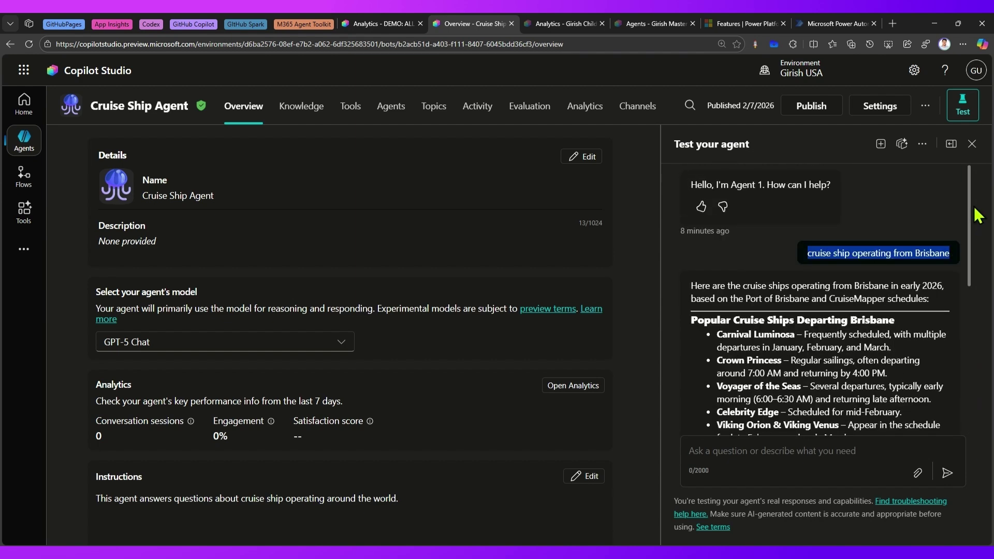
pyautogui.scroll(-1, 974, 220)
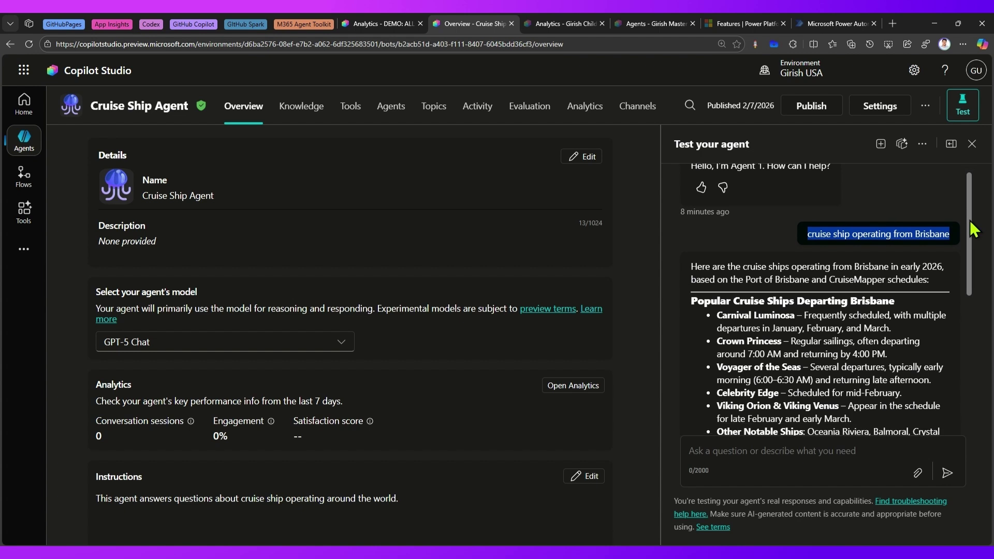
pyautogui.click(787, 231)
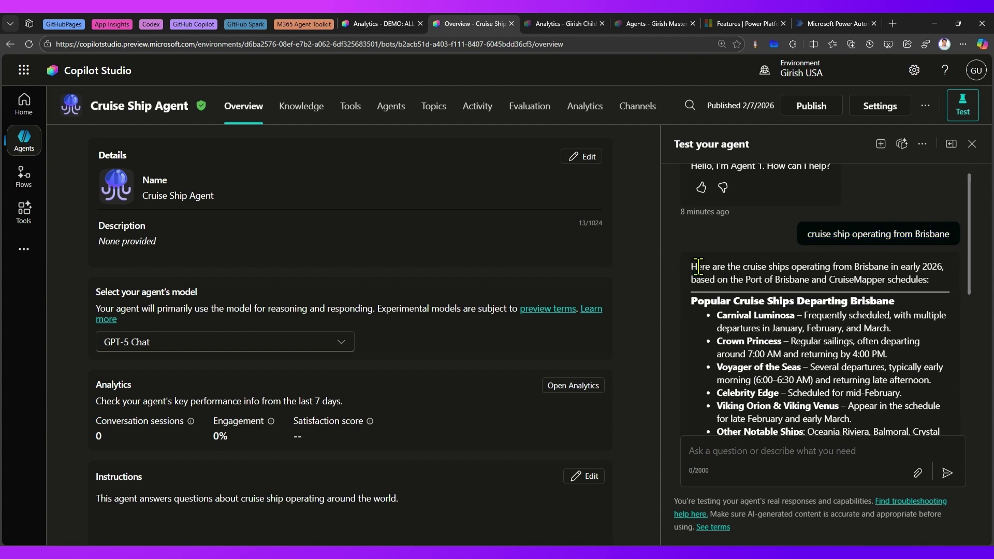
pyautogui.moveTo(968, 291); pyautogui.dragTo(976, 308)
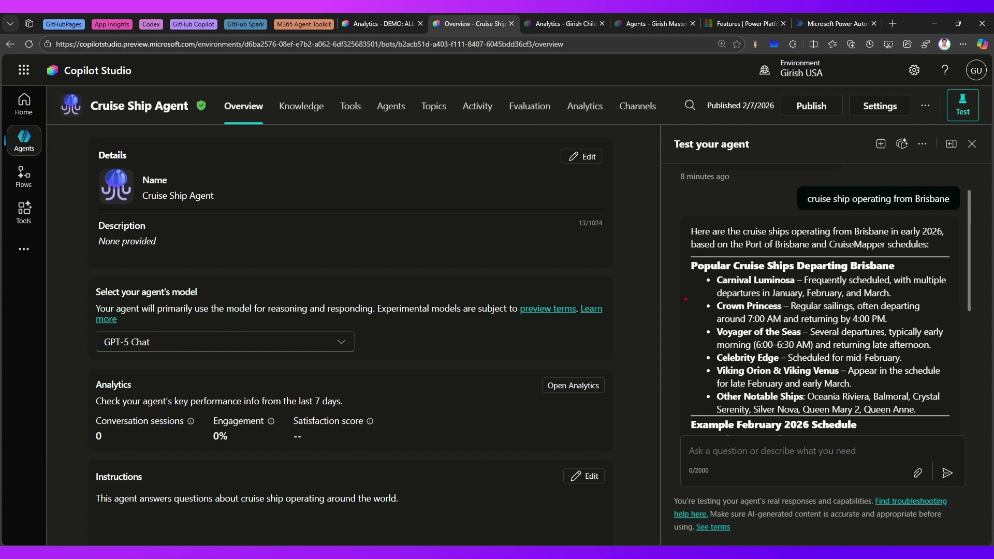
pyautogui.moveTo(666, 345); pyautogui.dragTo(734, 322)
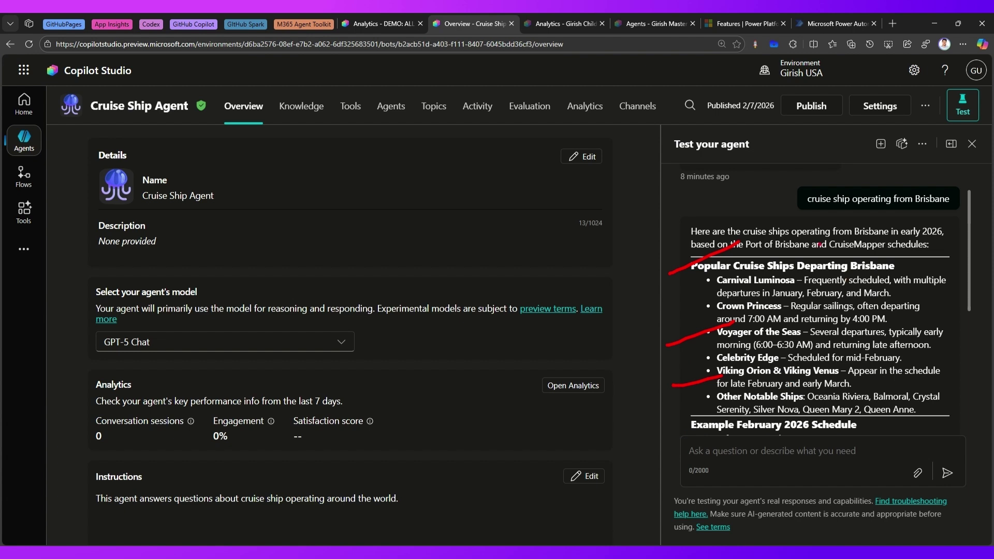
pyautogui.press('Escape')
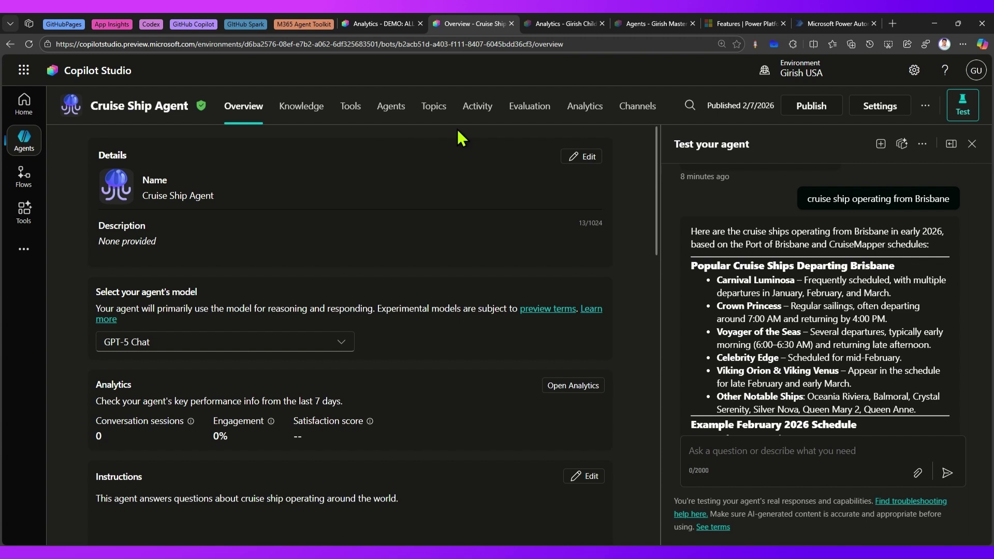
# Create a new blank topic for the Cruise Ship Agent.
pyautogui.click(433, 115)
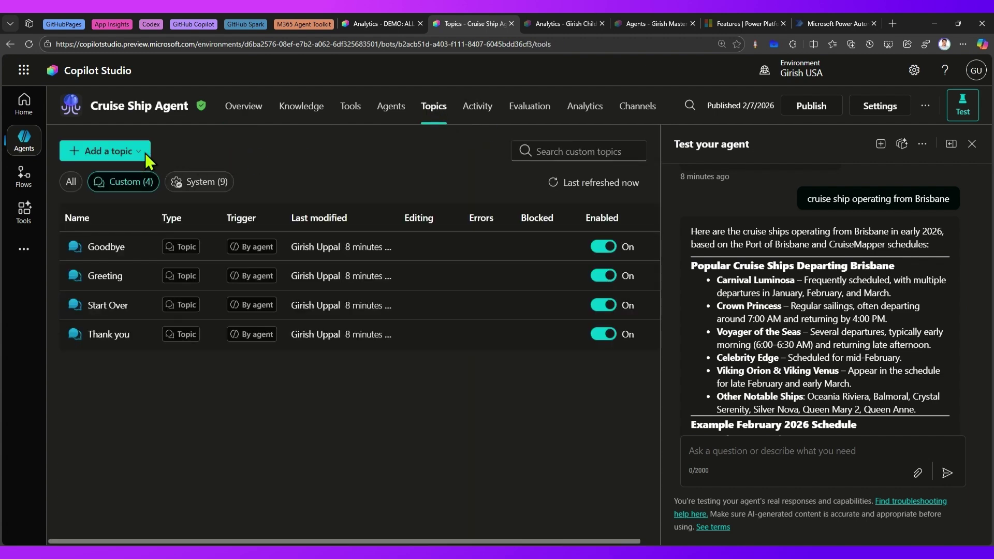
pyautogui.click(134, 156)
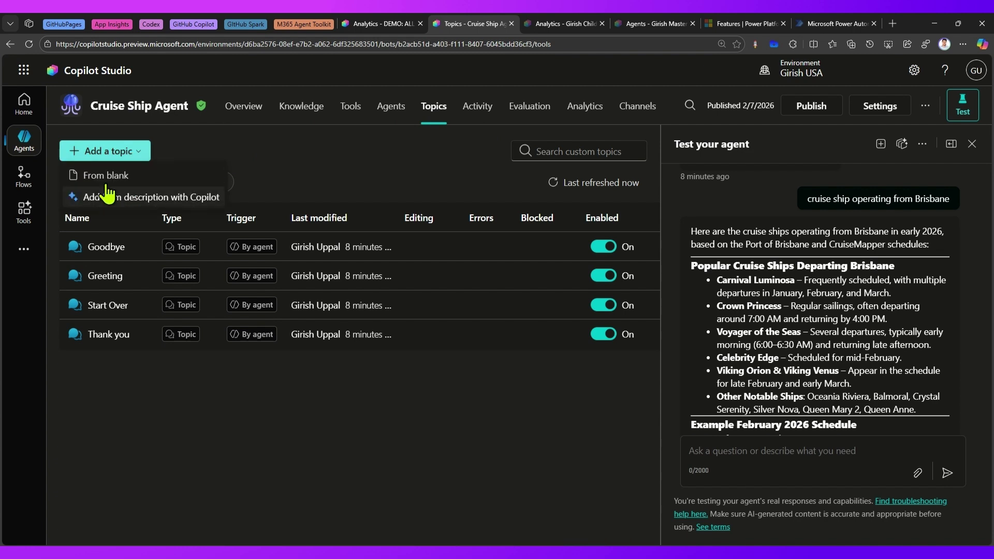
pyautogui.click(105, 175)
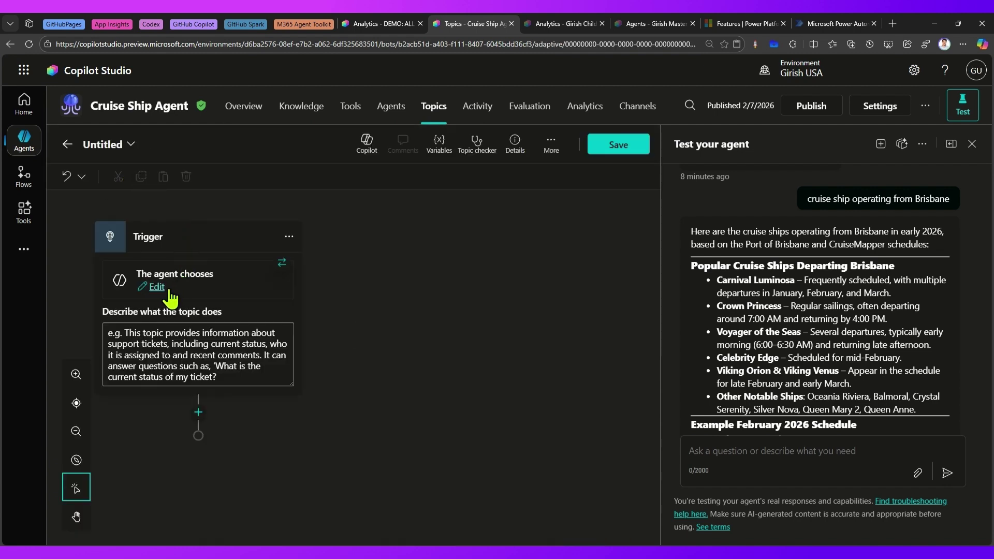
# Change the topic's trigger to "An AI-generated response is about to be sent".
pyautogui.moveTo(377, 288)
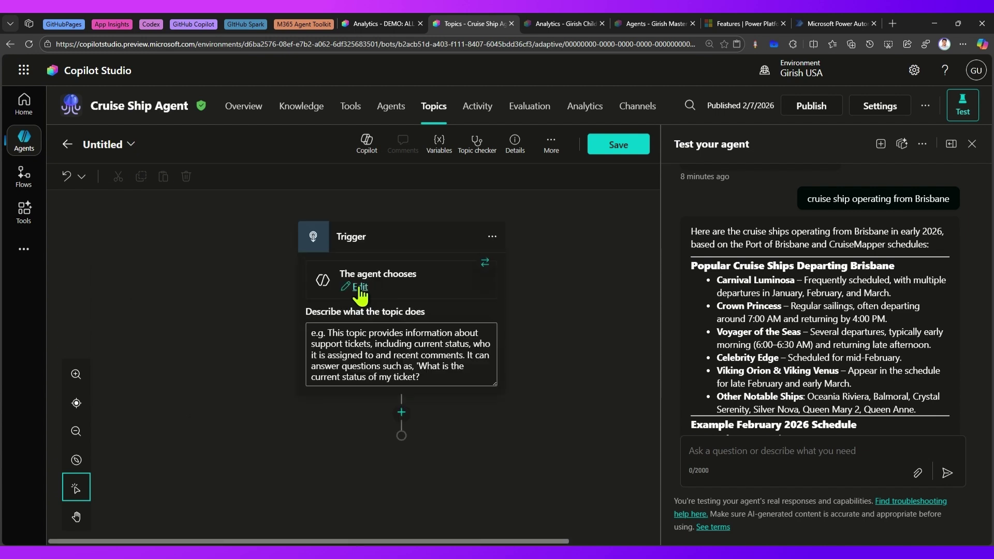
pyautogui.click(485, 264)
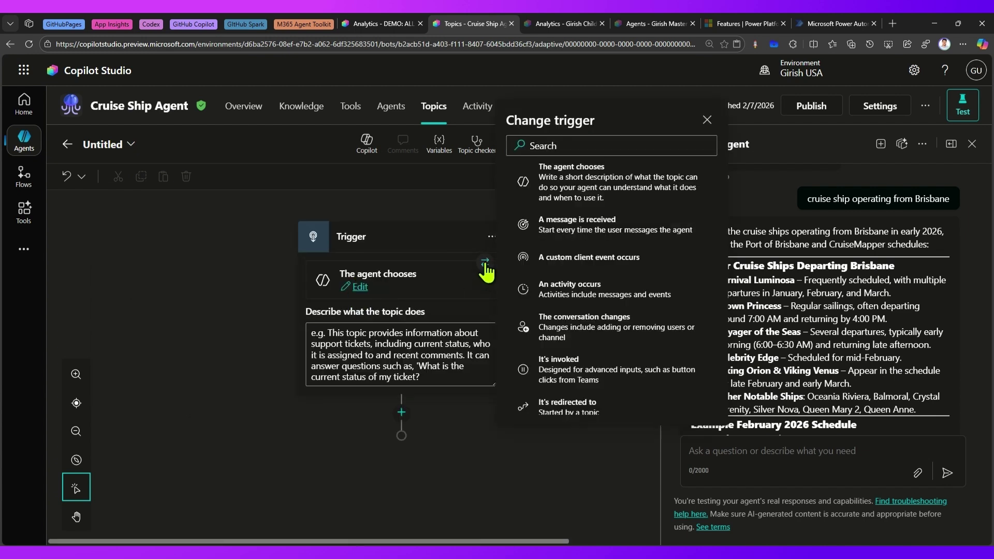
pyautogui.scroll(-3, 587, 316)
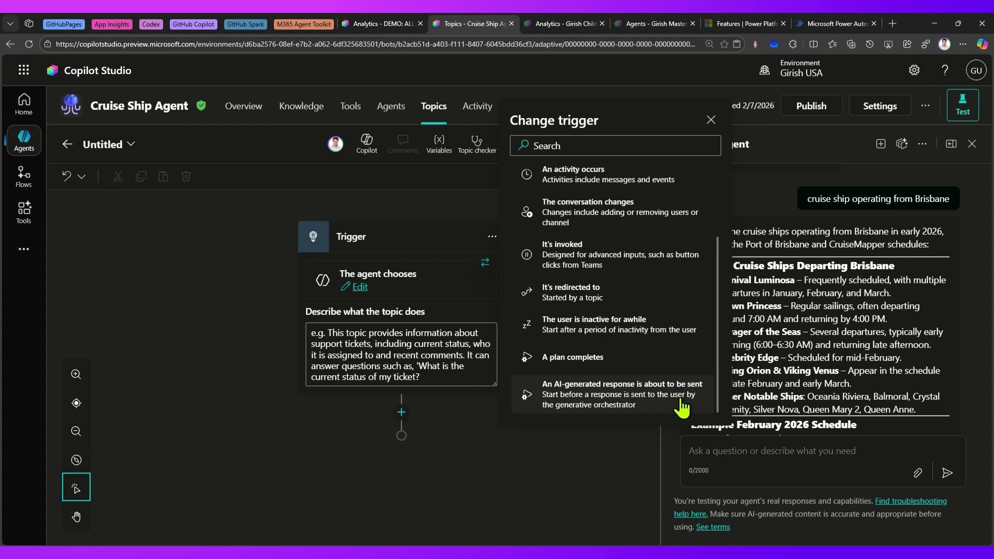
pyautogui.click(659, 403)
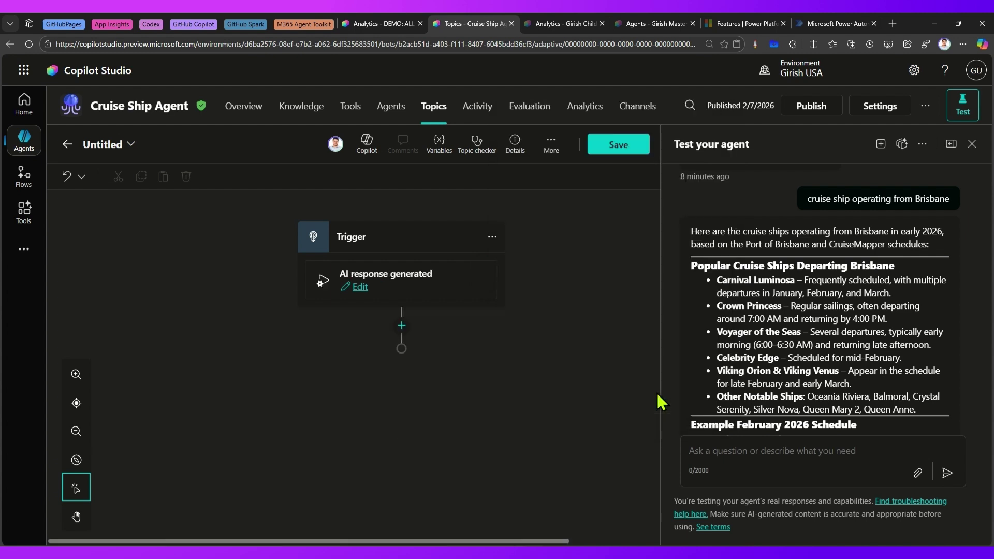
# Add a message node below the trigger and insert the system variable Response.FormattedText into it.
pyautogui.click(401, 325)
pyautogui.click(385, 372)
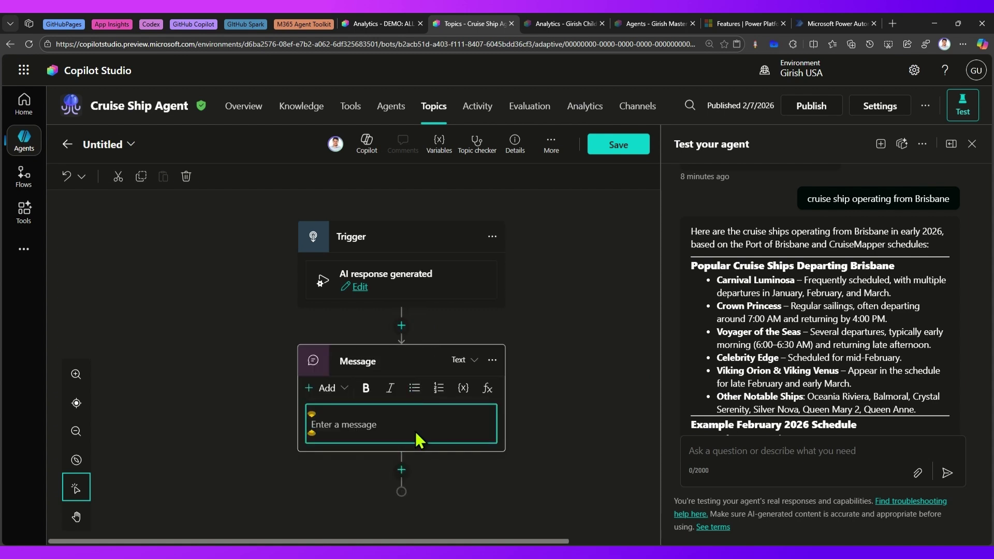
pyautogui.click(463, 390)
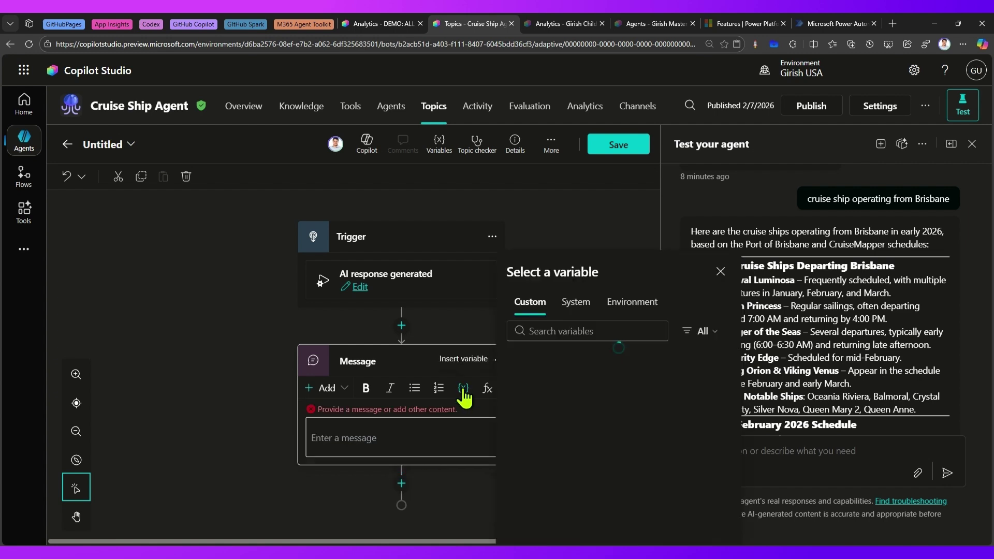
pyautogui.click(581, 309)
pyautogui.scroll(-5, 621, 415)
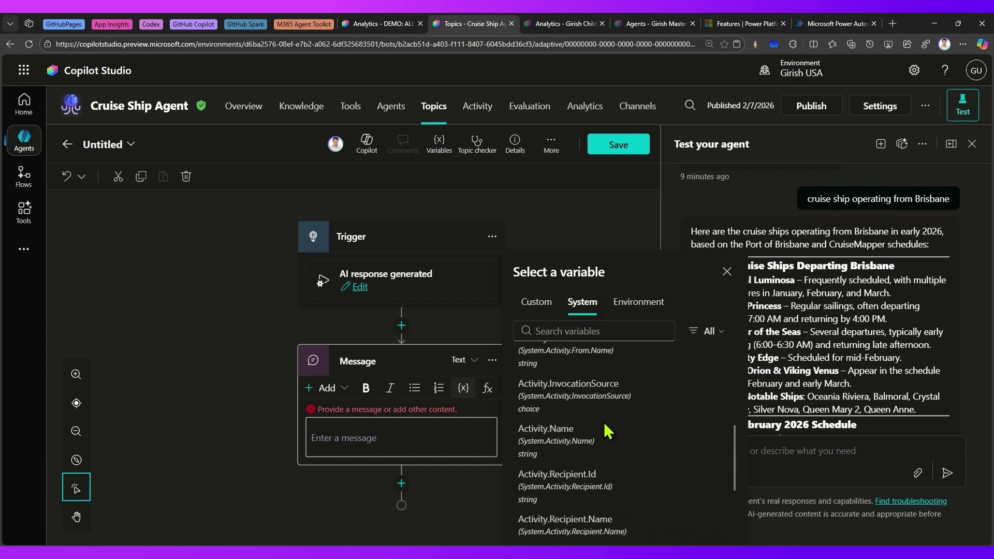
pyautogui.scroll(-8, 608, 431)
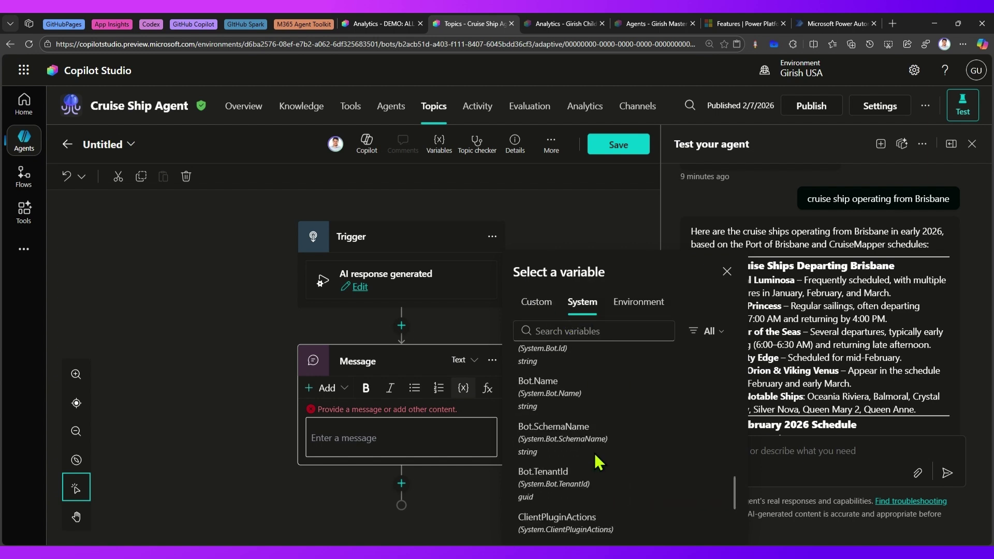
pyautogui.scroll(-3, 601, 456)
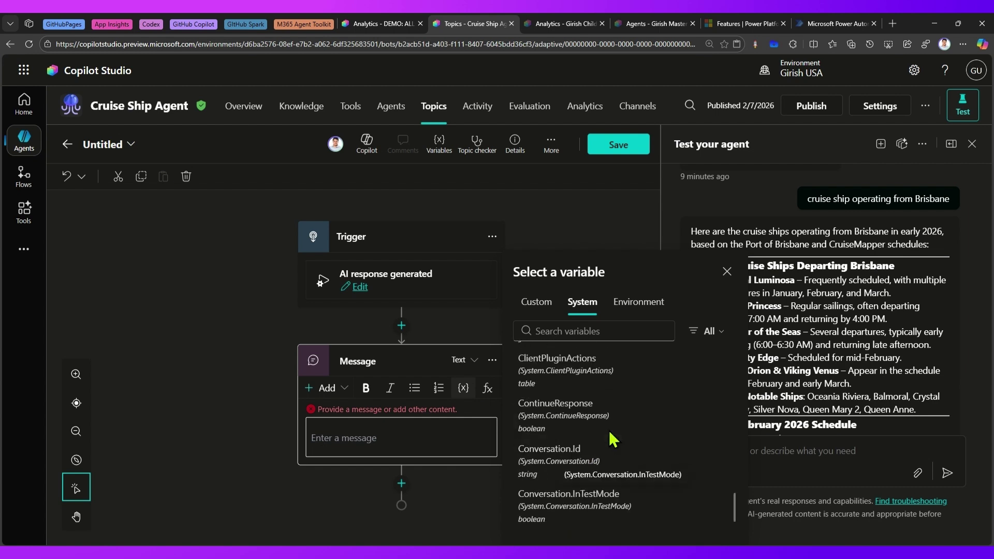
pyautogui.scroll(-5, 614, 451)
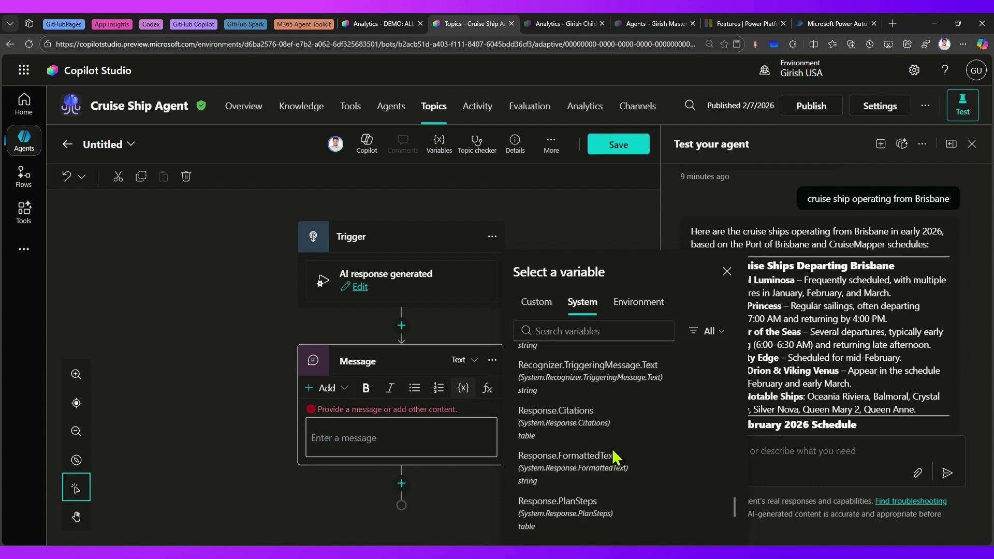
pyautogui.scroll(2, 595, 445)
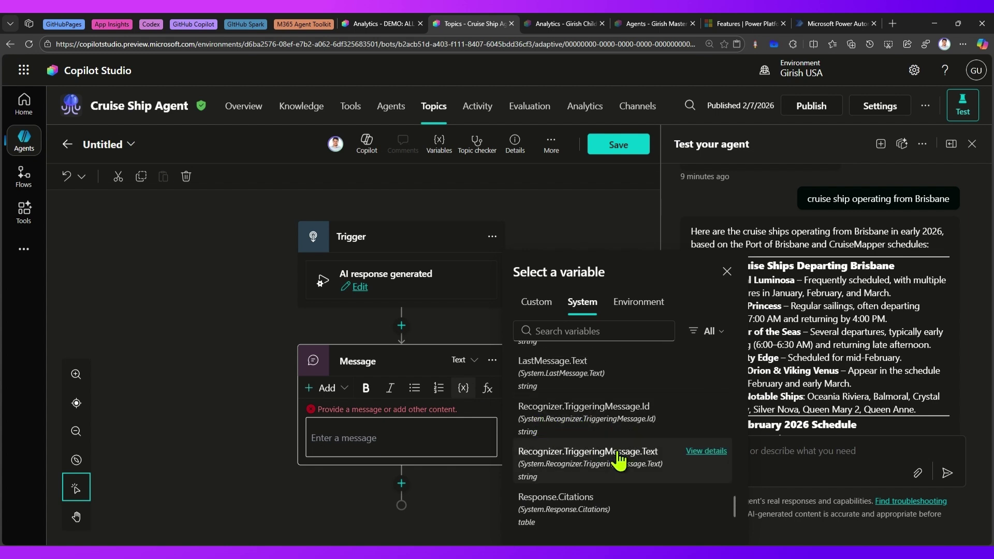
pyautogui.scroll(-2, 610, 462)
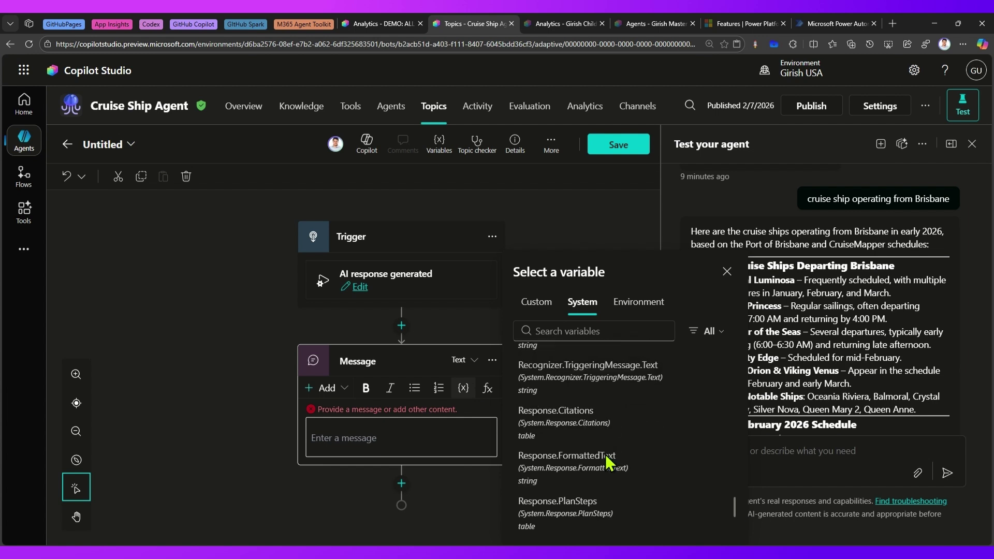
pyautogui.scroll(-2, 594, 464)
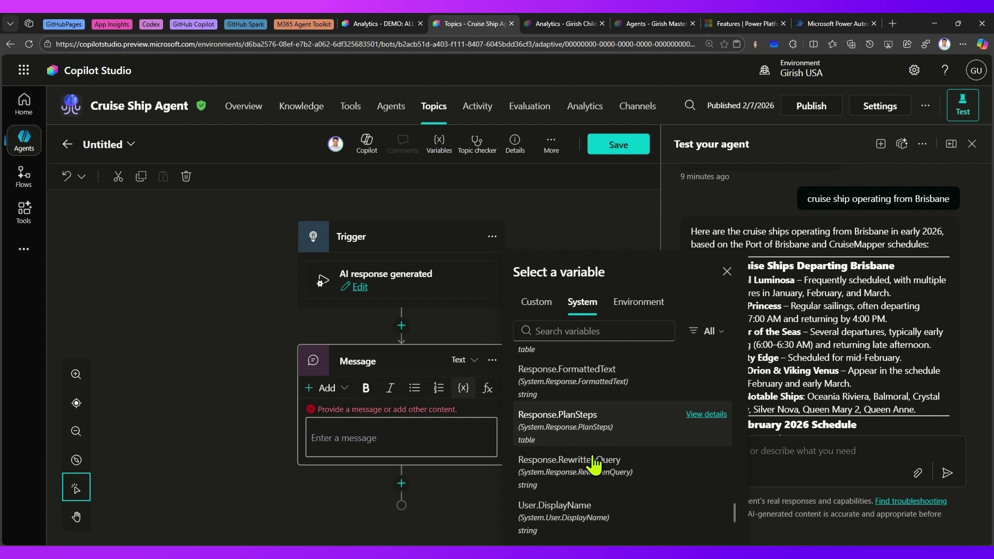
pyautogui.scroll(2, 590, 424)
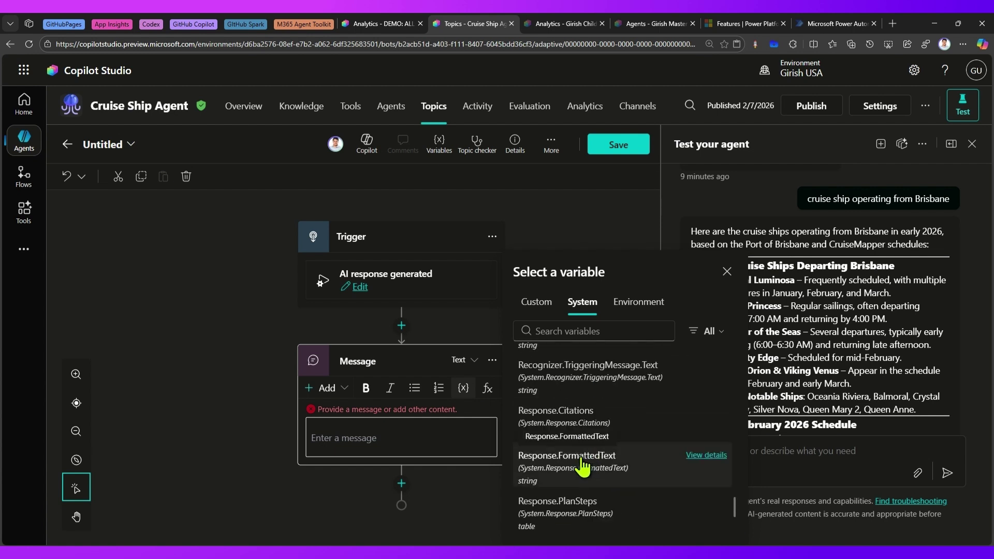
pyautogui.click(583, 466)
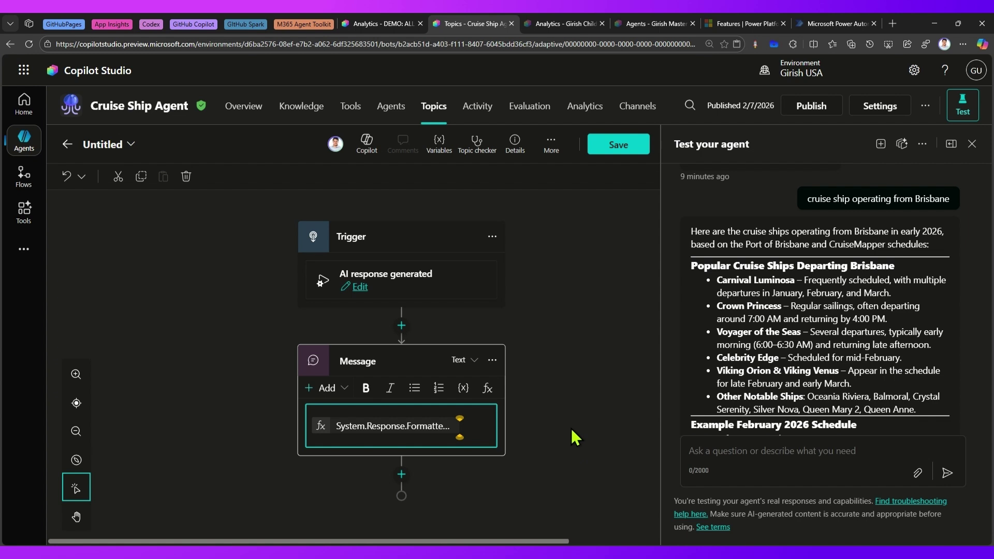
# Search the system variables for "response" and insert Response.PlanSteps on a new line of the message.
pyautogui.press('Return')
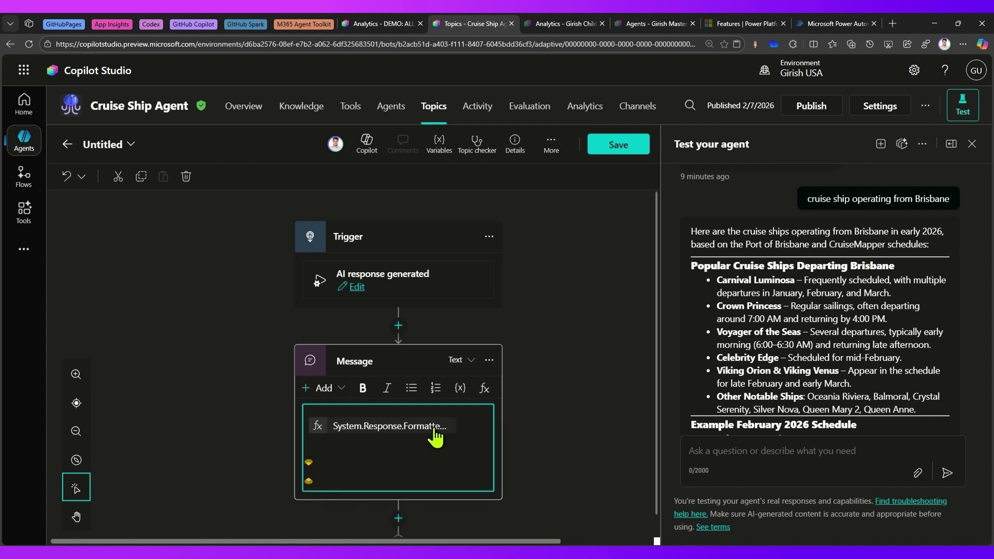
pyautogui.click(460, 391)
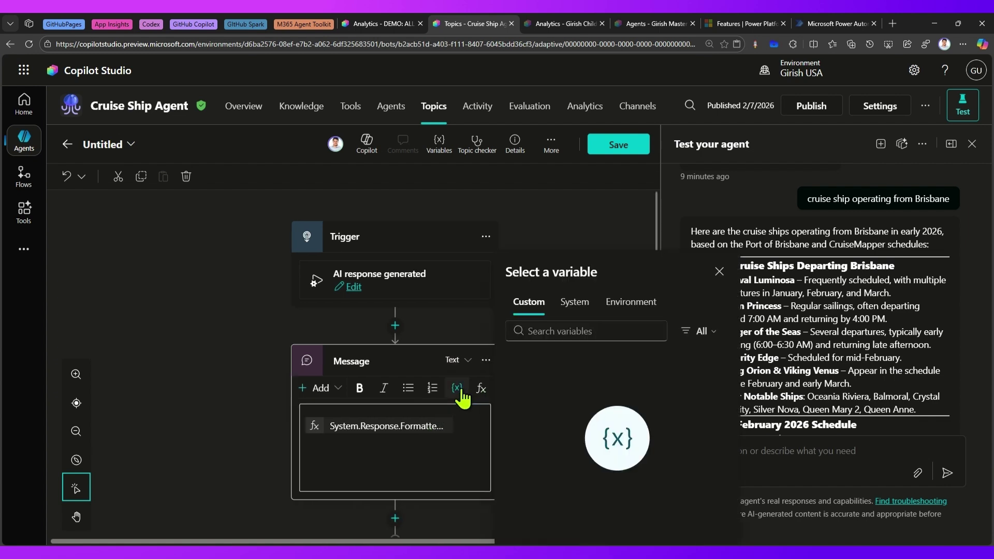
pyautogui.click(575, 302)
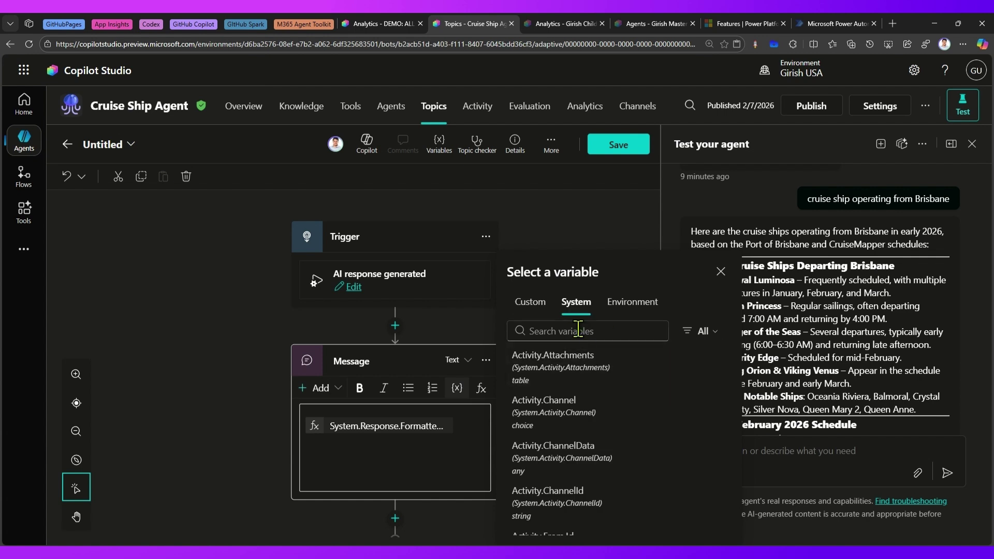
pyautogui.click(575, 331)
pyautogui.write('repos')
pyautogui.press('BackSpace')
pyautogui.press('BackSpace')
pyautogui.press('BackSpace')
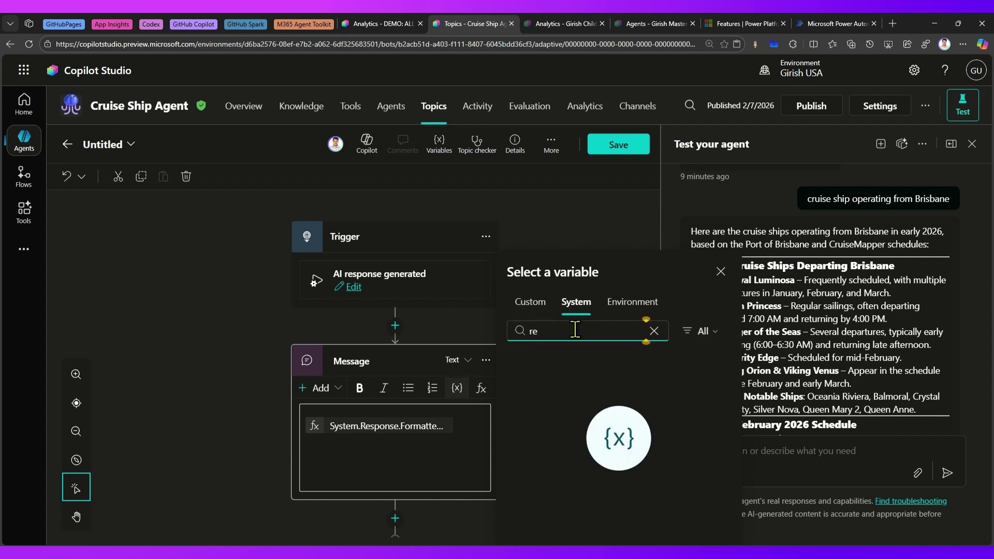
pyautogui.write('sponse')
pyautogui.scroll(-3, 511, 355)
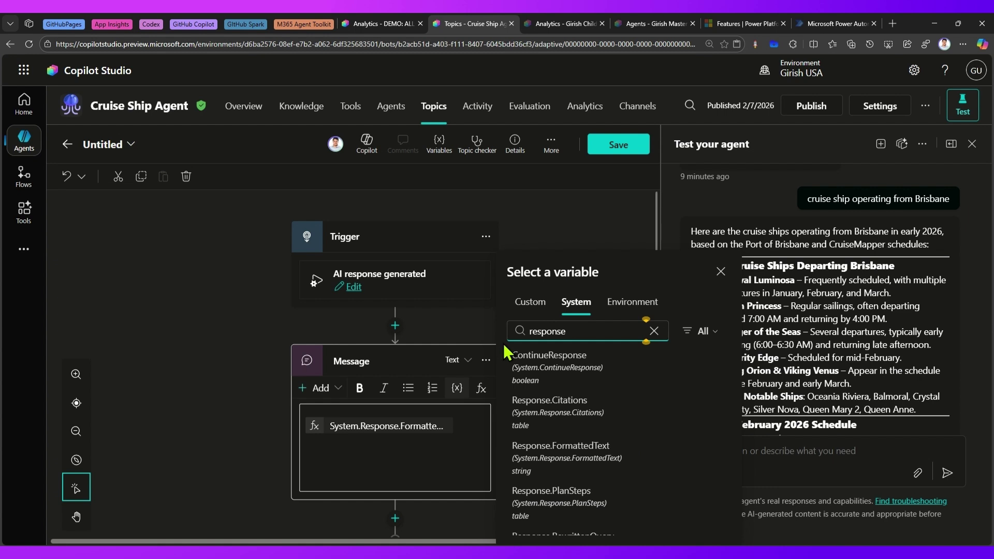
pyautogui.click(595, 466)
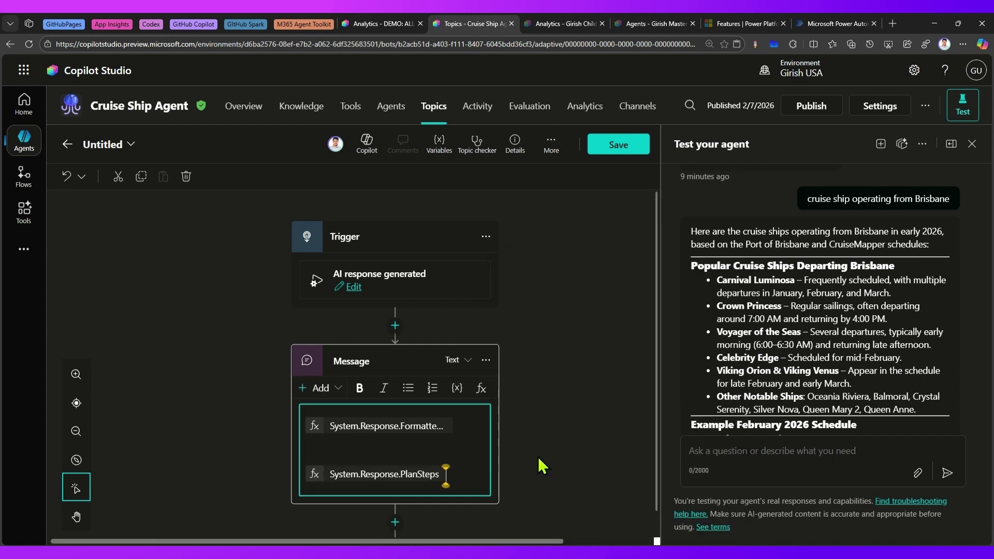
# Add the heading PLAN STEPS above the plan steps variable and FORMATTED TEXT above the formatted text variable.
pyautogui.write('PLAN')
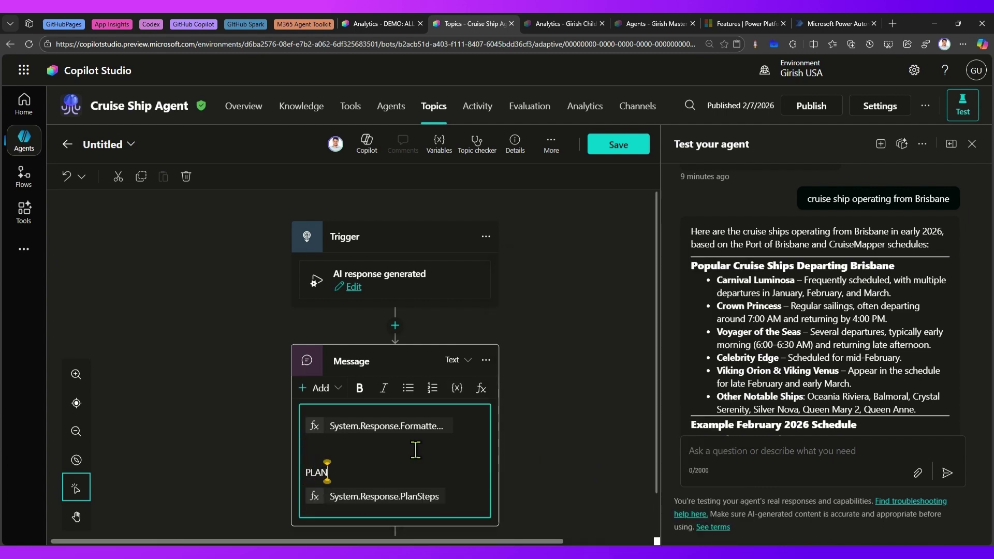
pyautogui.write(' STEPS')
pyautogui.press('Return')
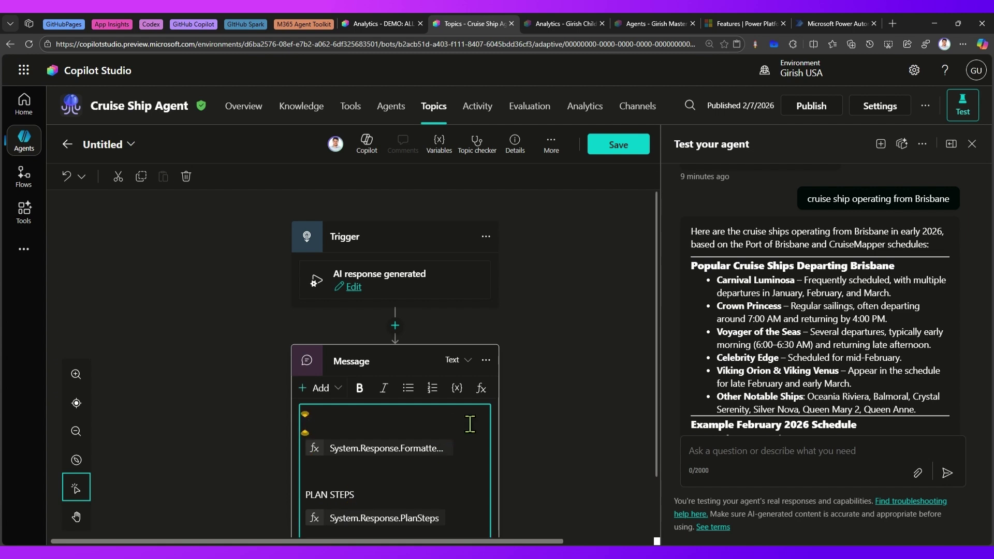
pyautogui.write('FORMATTED TEX TEST')
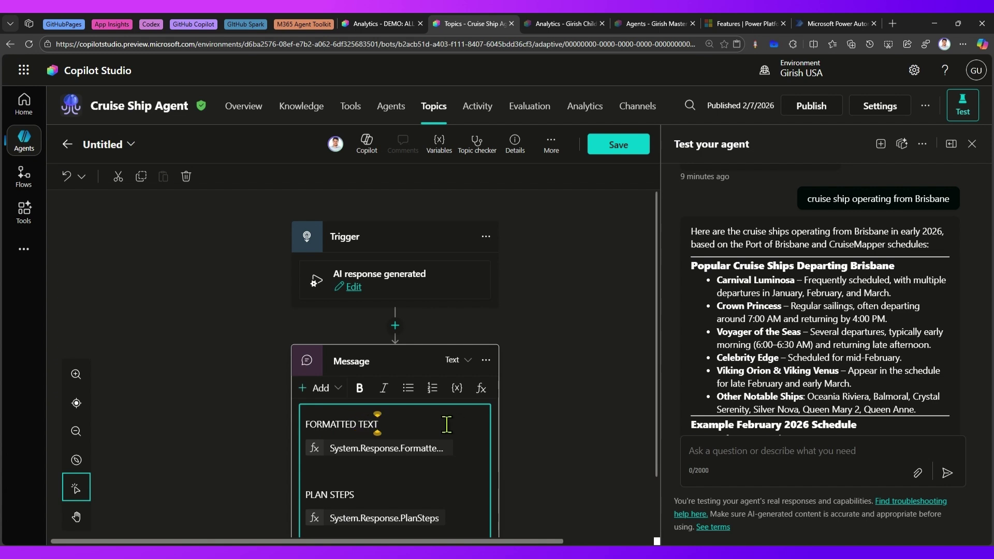
# Search the system variables for "response" and insert Response.Citations below the plan steps in the message.
pyautogui.scroll(-2, 448, 456)
pyautogui.click(458, 447)
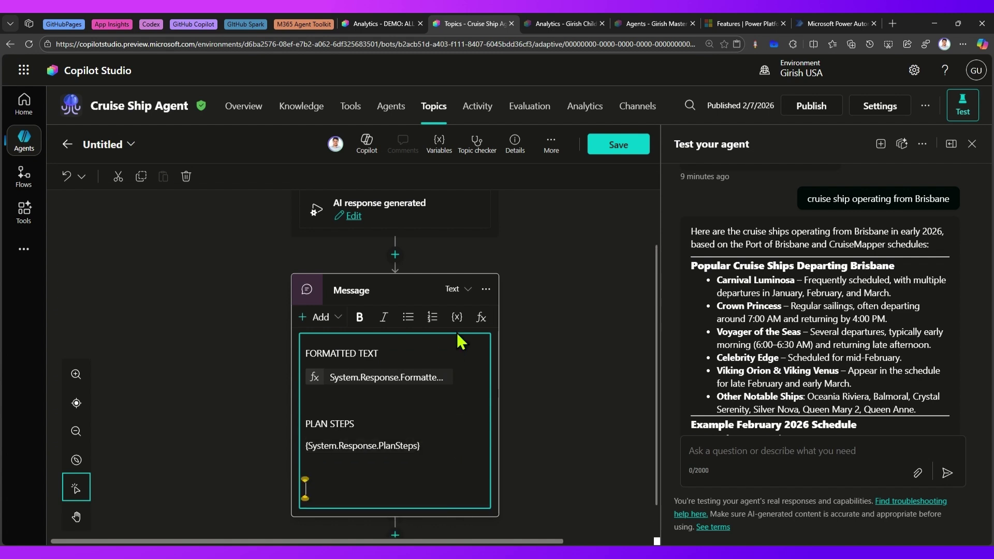
pyautogui.click(457, 317)
pyautogui.click(579, 308)
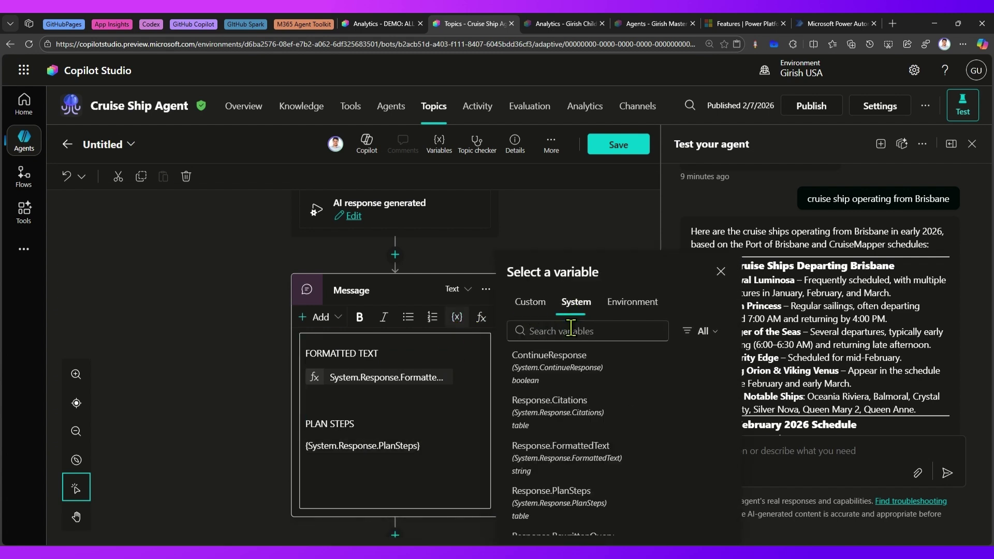
pyautogui.click(572, 331)
pyautogui.write('rep')
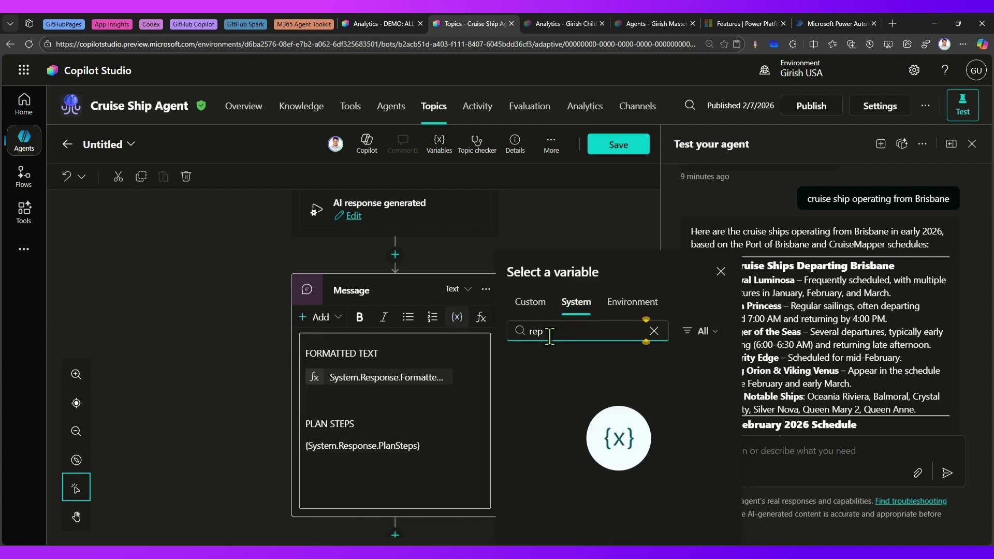
pyautogui.write('sponse')
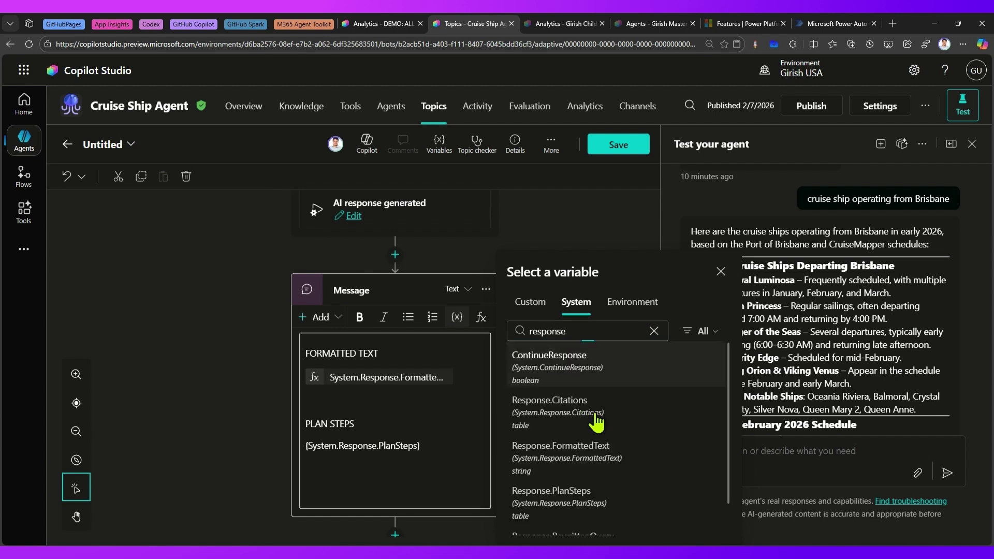
pyautogui.click(597, 413)
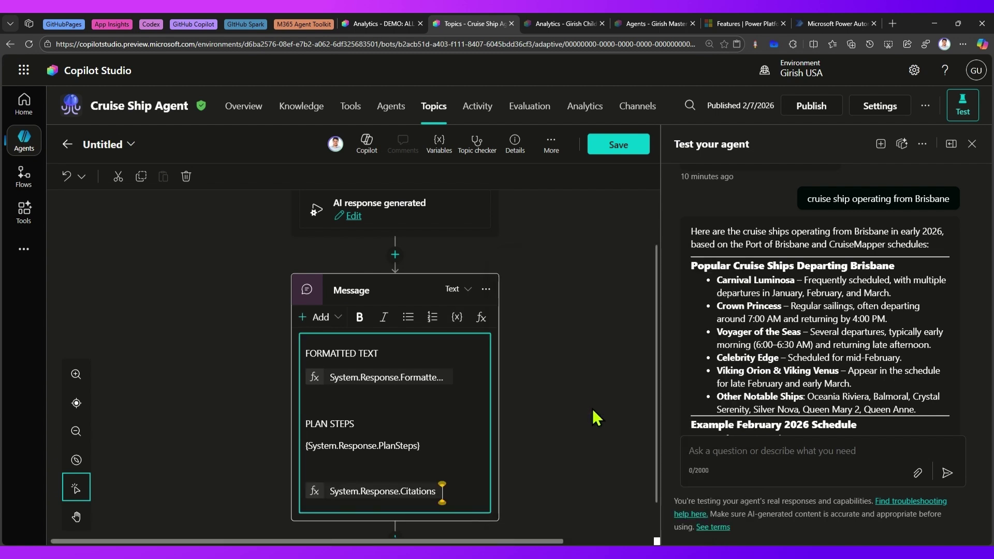
# Insert the system variable Response.RewrittenQuery on a new line below the citations variable.
pyautogui.press('Return')
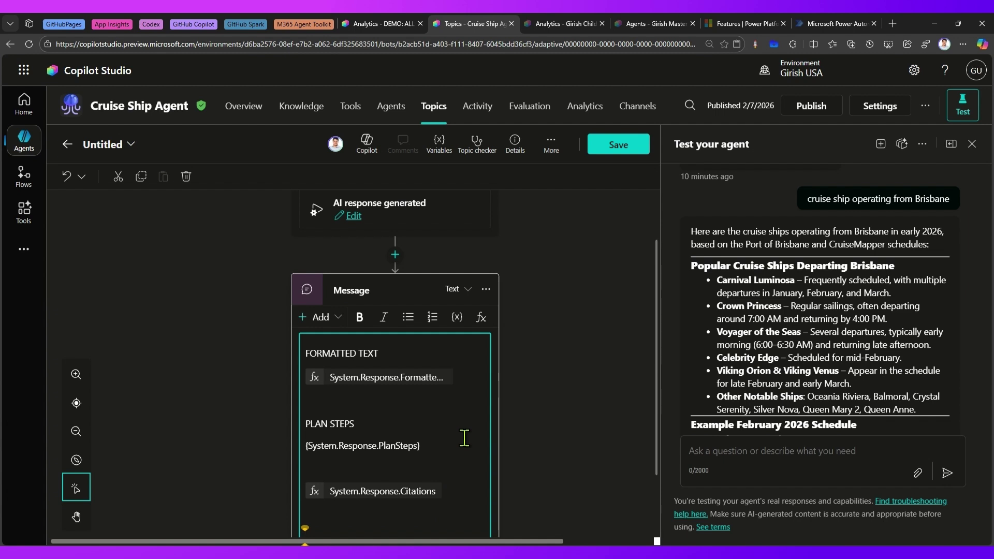
pyautogui.click(457, 317)
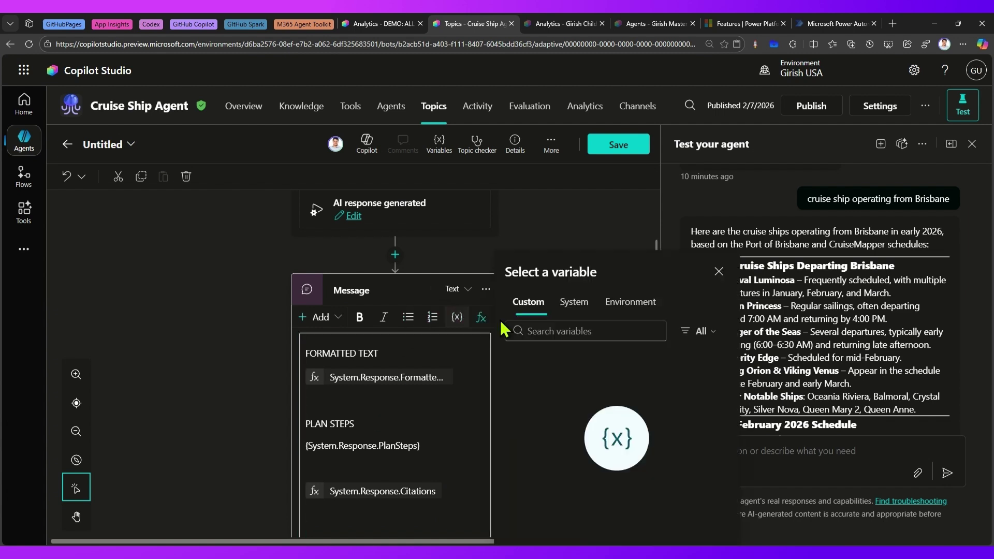
pyautogui.click(578, 334)
pyautogui.write('response')
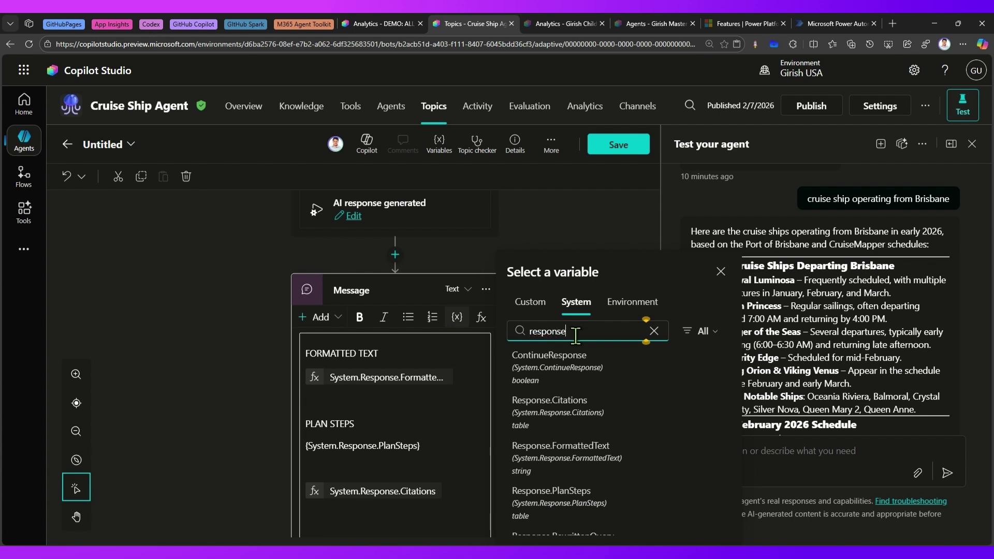
pyautogui.scroll(-1, 599, 446)
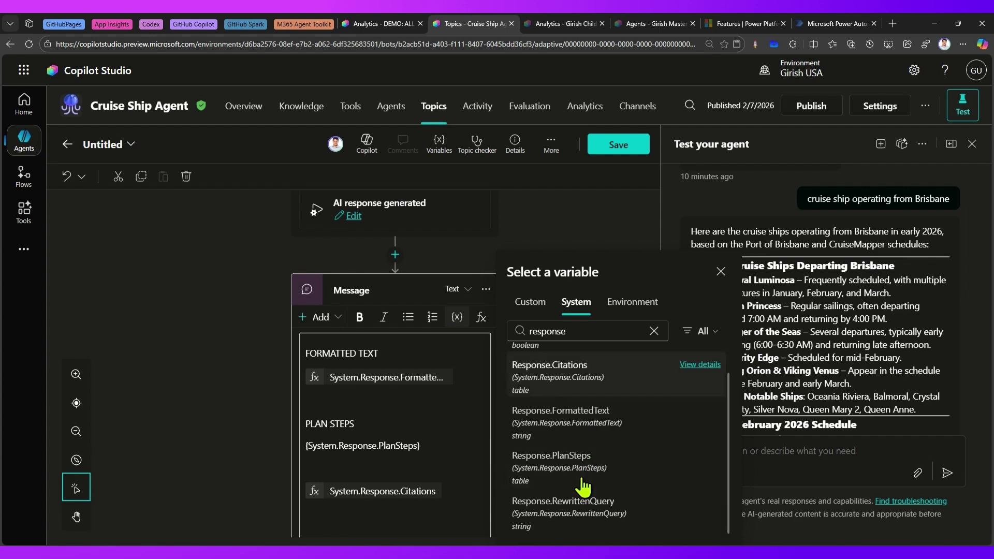
pyautogui.click(573, 512)
# Add the heading CITATIONS above the citations variable and REWRITTEN QUERY above the rewritten query variable.
pyautogui.click(342, 471)
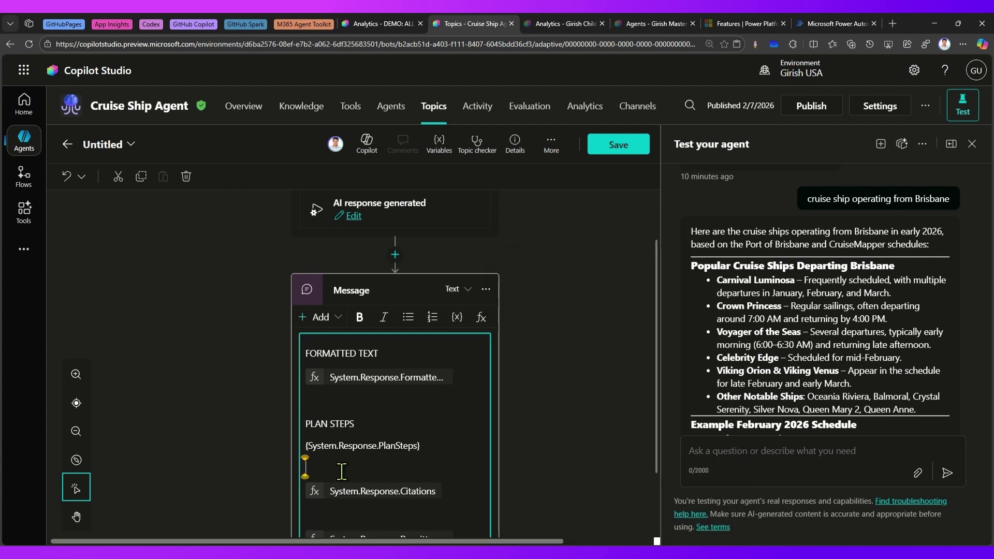
pyautogui.press('Return')
pyautogui.write('CITAT')
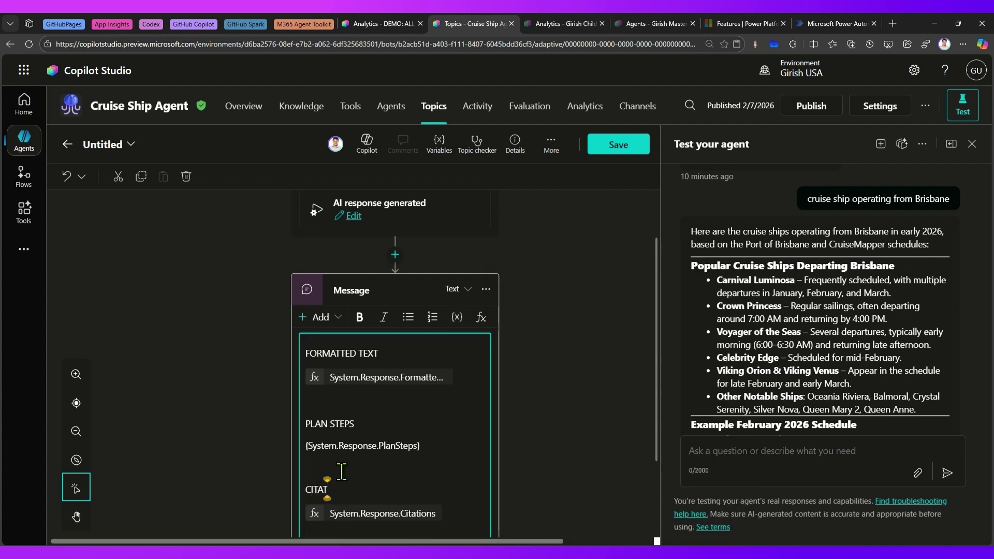
pyautogui.write('IONS')
pyautogui.scroll(-3, 336, 455)
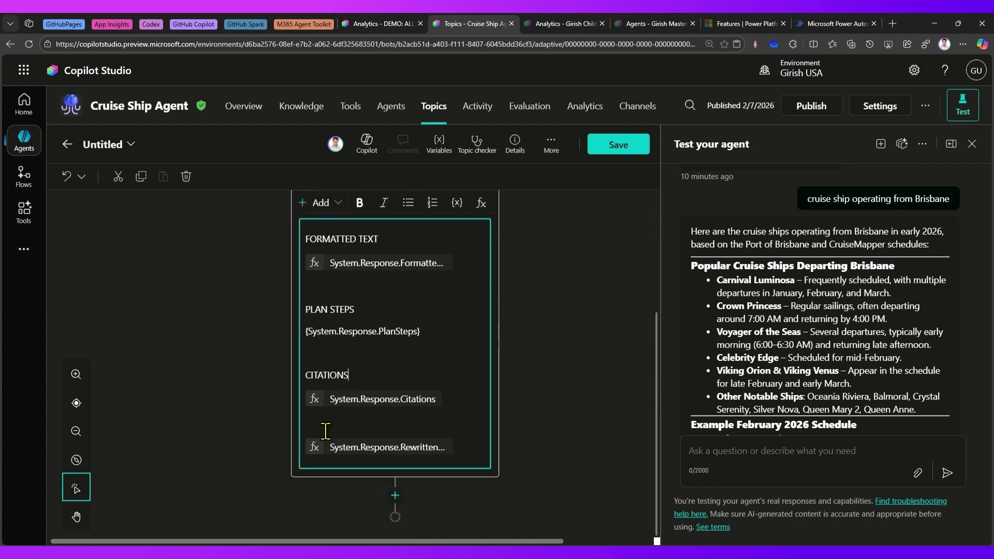
pyautogui.click(325, 431)
pyautogui.press('Return')
pyautogui.write('RE')
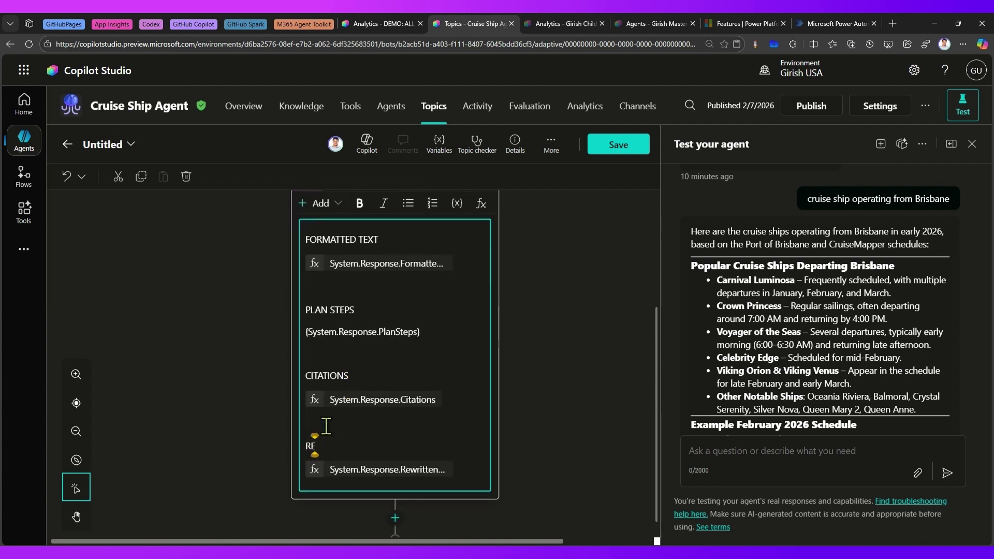
pyautogui.write('WRITTEN QUERY')
# Make the FORMATTED TEXT and PLAN STEPS headings in the message bold.
pyautogui.scroll(2, 386, 372)
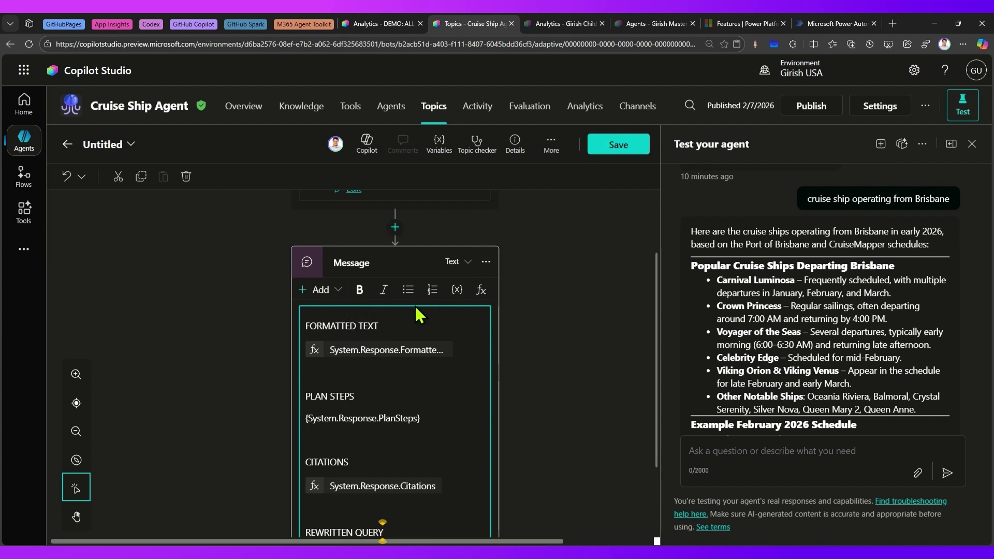
pyautogui.tripleClick(349, 324)
pyautogui.tripleClick(351, 324)
pyautogui.tripleClick(351, 327)
pyautogui.click(359, 289)
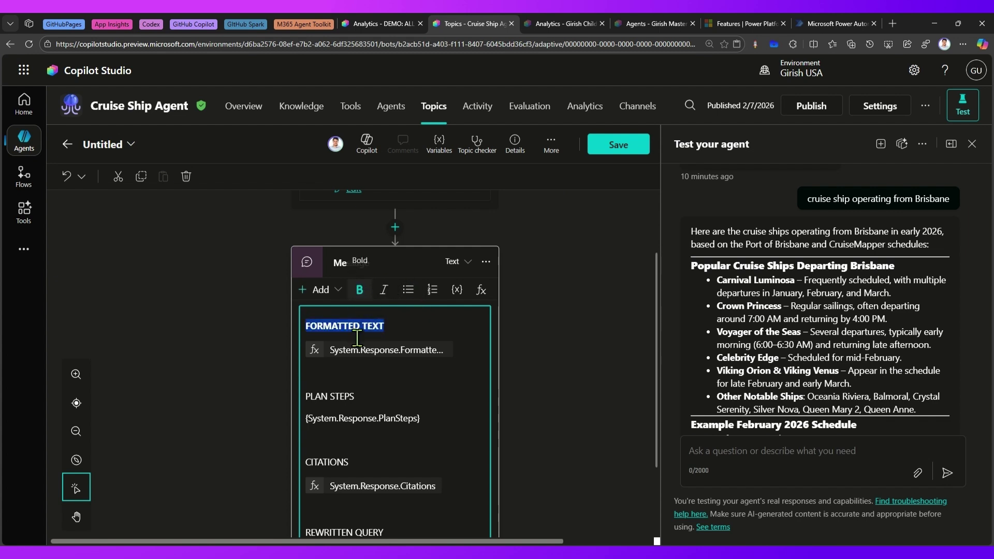
pyautogui.tripleClick(317, 396)
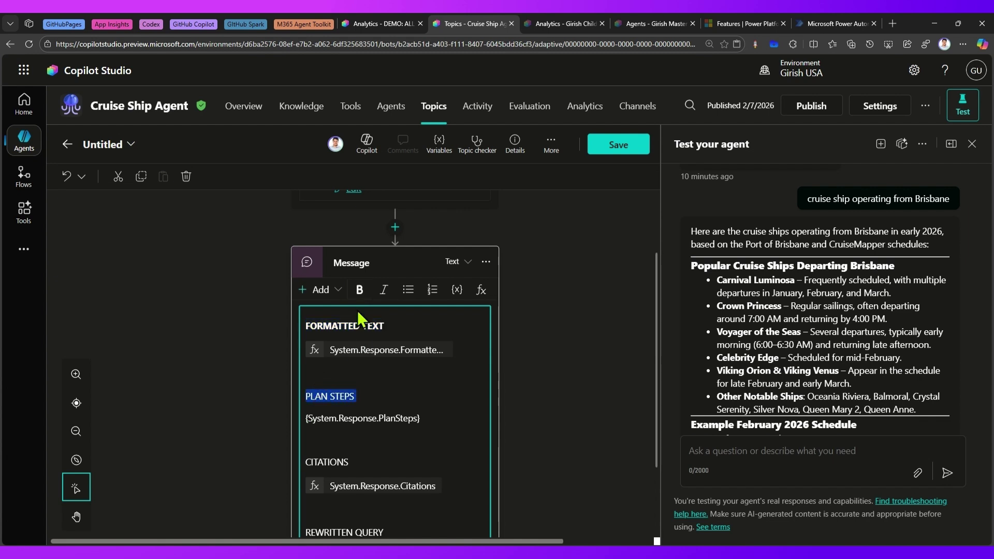
pyautogui.click(360, 290)
# Make the CITATIONS and REWRITTEN QUERY headings in the message bold.
pyautogui.scroll(-2, 356, 383)
pyautogui.tripleClick(332, 376)
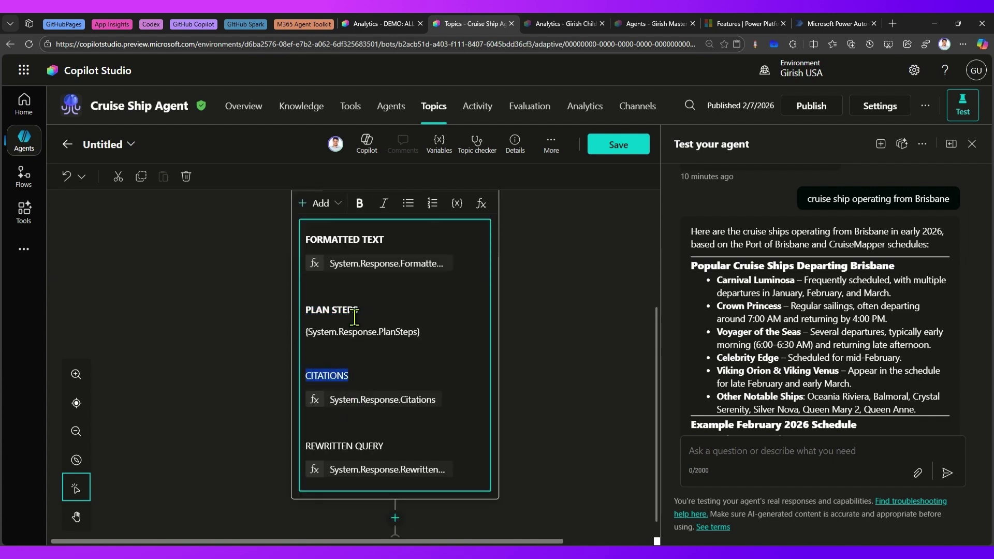
pyautogui.click(359, 203)
pyautogui.click(310, 446)
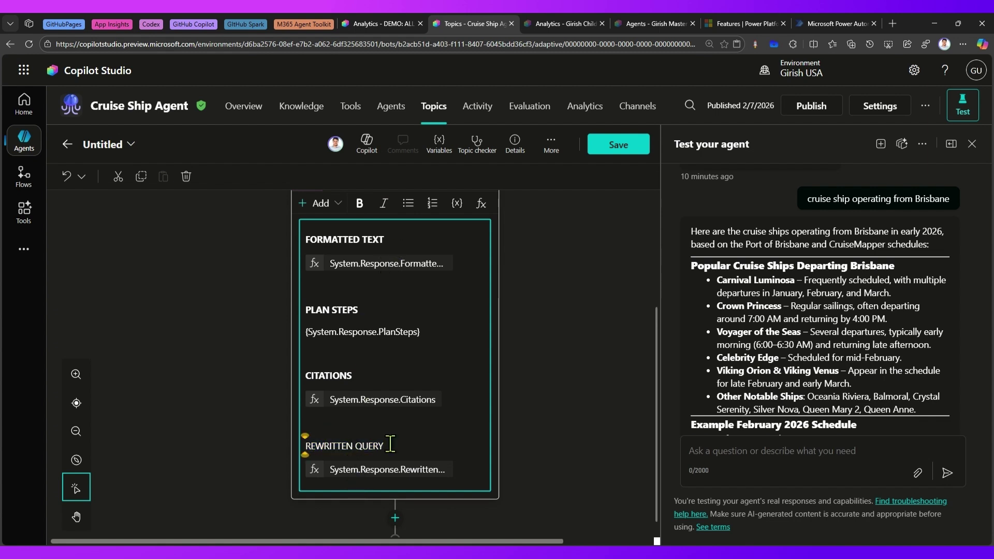
pyautogui.hotkey('shift', 'End')
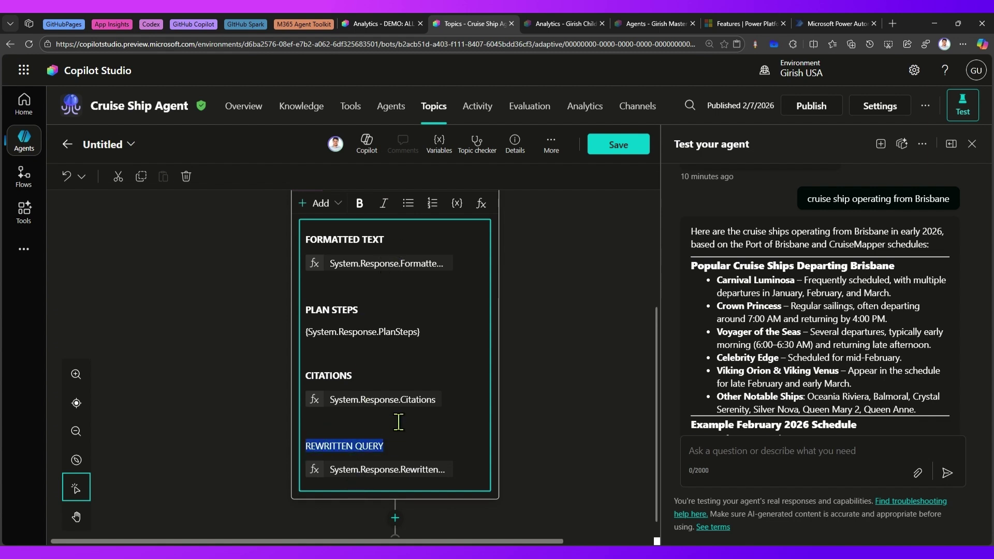
pyautogui.click(359, 203)
# Save the topic under the name Intercept.
pyautogui.click(618, 145)
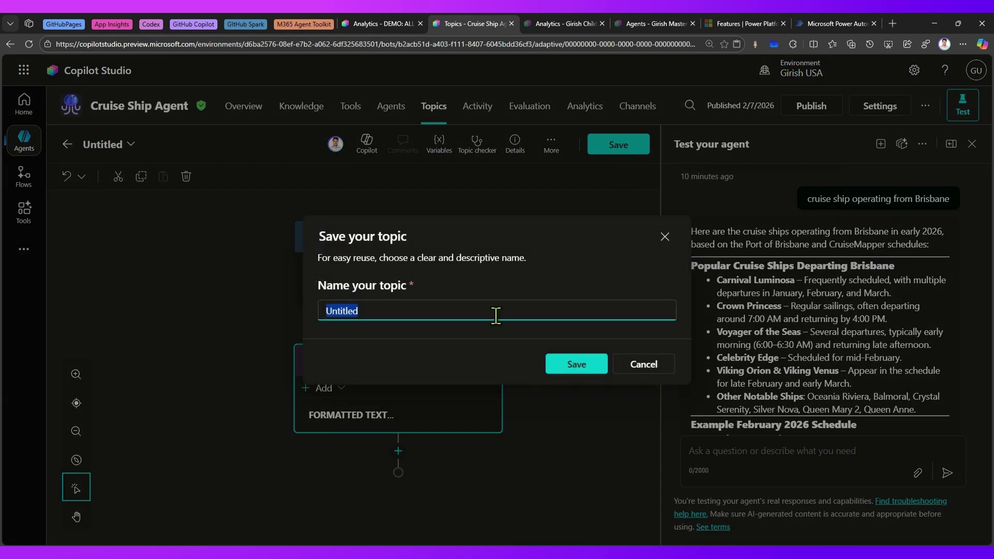
pyautogui.write('Micro')
pyautogui.press('BackSpace')
pyautogui.press('BackSpace')
pyautogui.press('BackSpace')
pyautogui.press('BackSpace')
pyautogui.press('BackSpace')
pyautogui.write('Intercept')
pyautogui.click(573, 367)
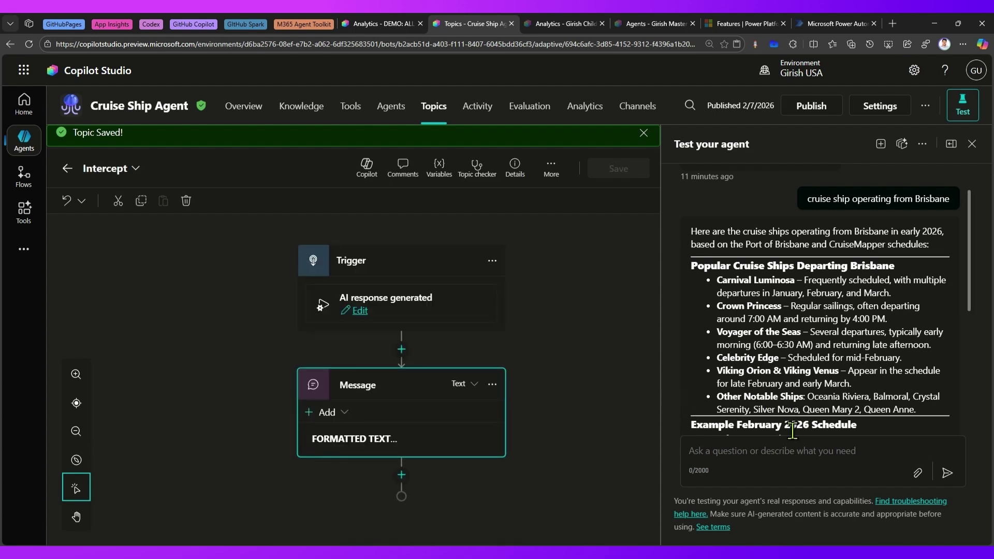
# Start a new test session and resend the earlier question "cruise ship operating from Brisbane" to the agent.
pyautogui.tripleClick(852, 198)
pyautogui.hotkey('ctrl', 'c')
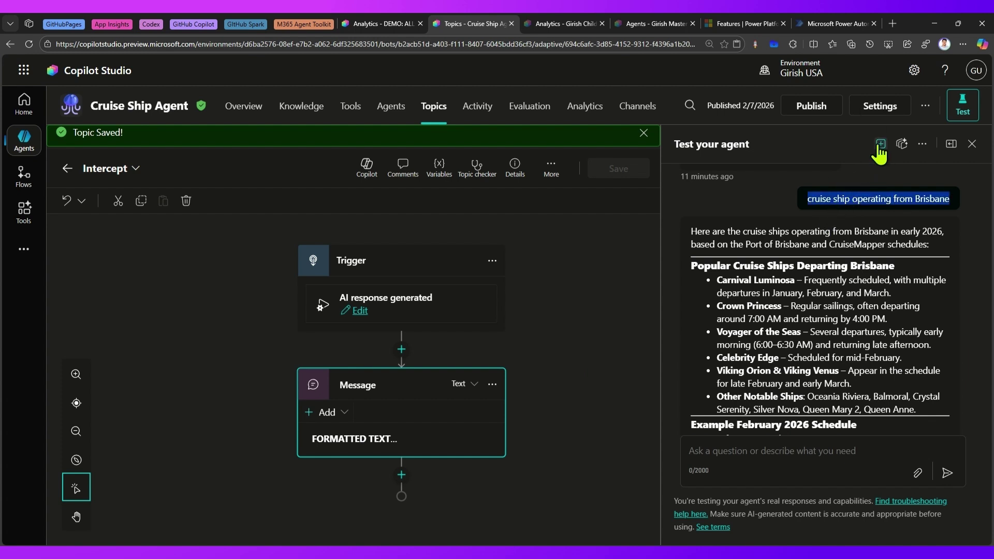
pyautogui.click(879, 146)
pyautogui.click(756, 460)
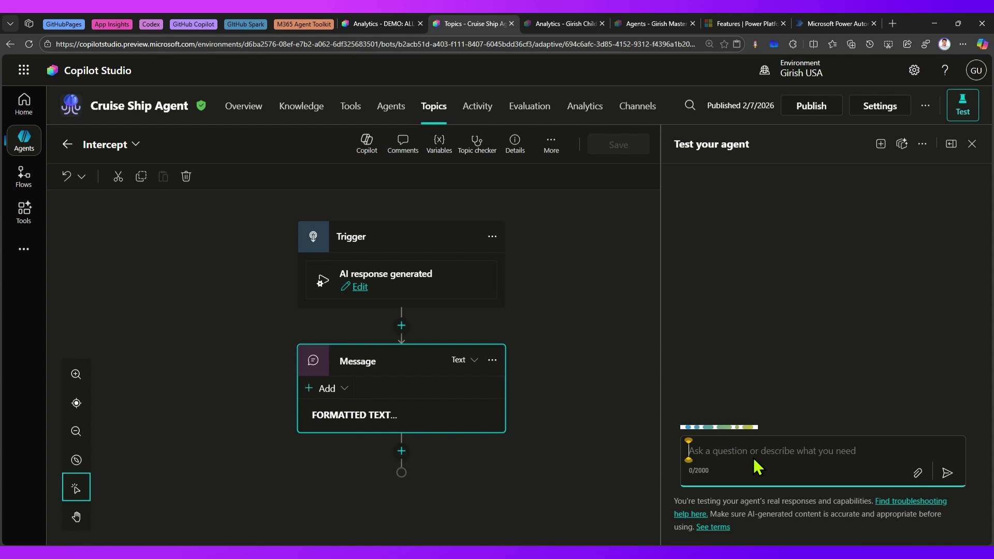
pyautogui.hotkey('ctrl', 'v')
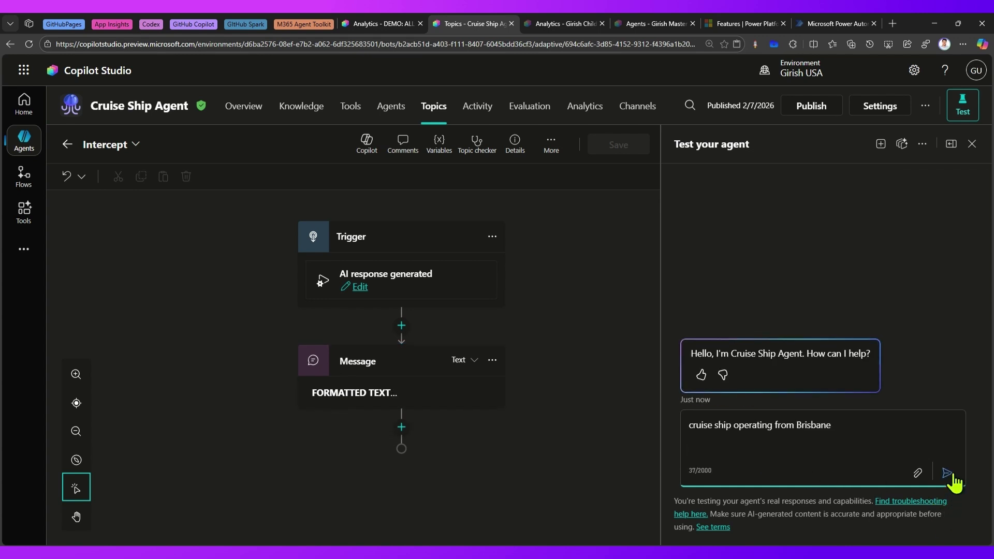
pyautogui.click(951, 474)
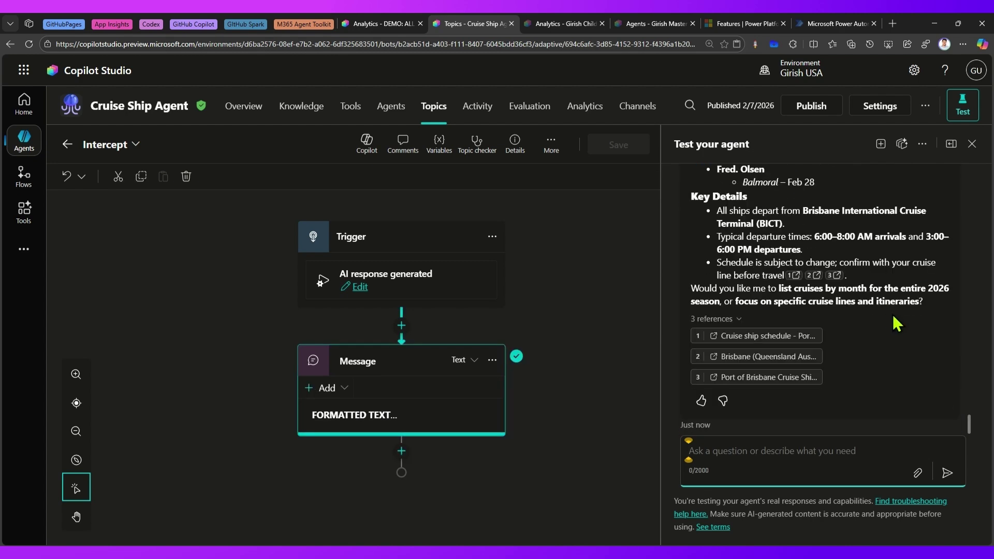
# Examine the test reply's formatted text, plan steps, citations and rewritten query sections, and the answer that follows them.
pyautogui.moveTo(969, 429); pyautogui.dragTo(965, 192)
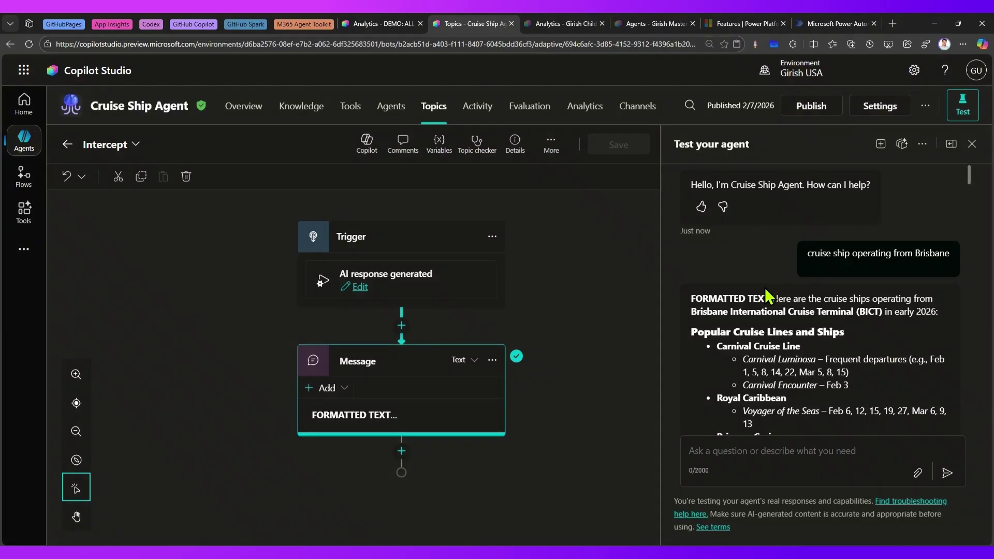
pyautogui.scroll(-3, 970, 171)
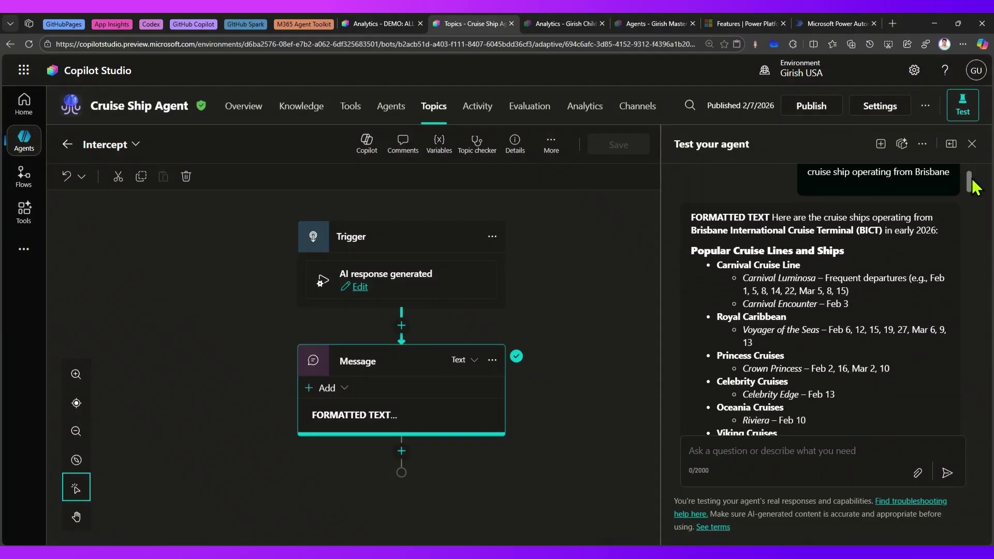
pyautogui.moveTo(973, 181); pyautogui.dragTo(972, 213)
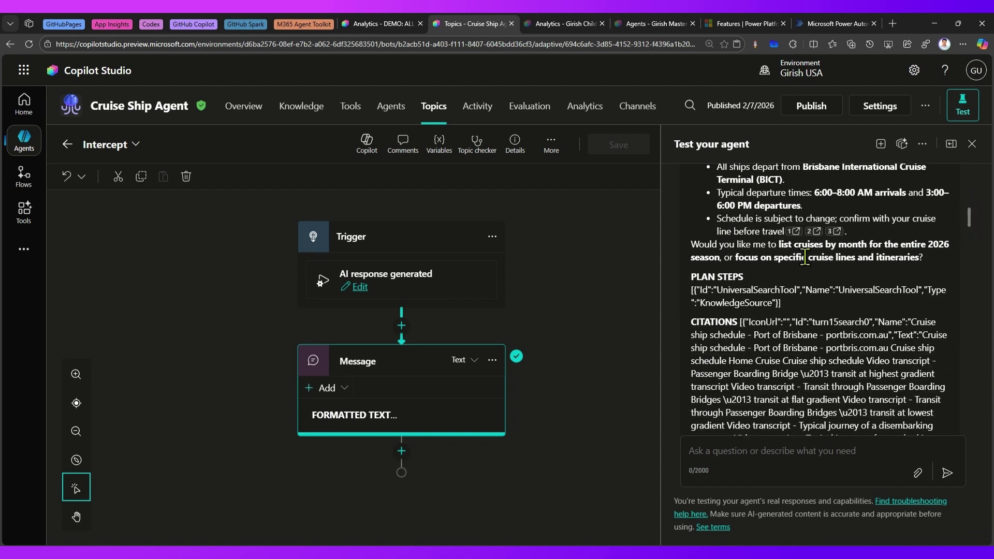
pyautogui.moveTo(725, 289); pyautogui.dragTo(788, 310)
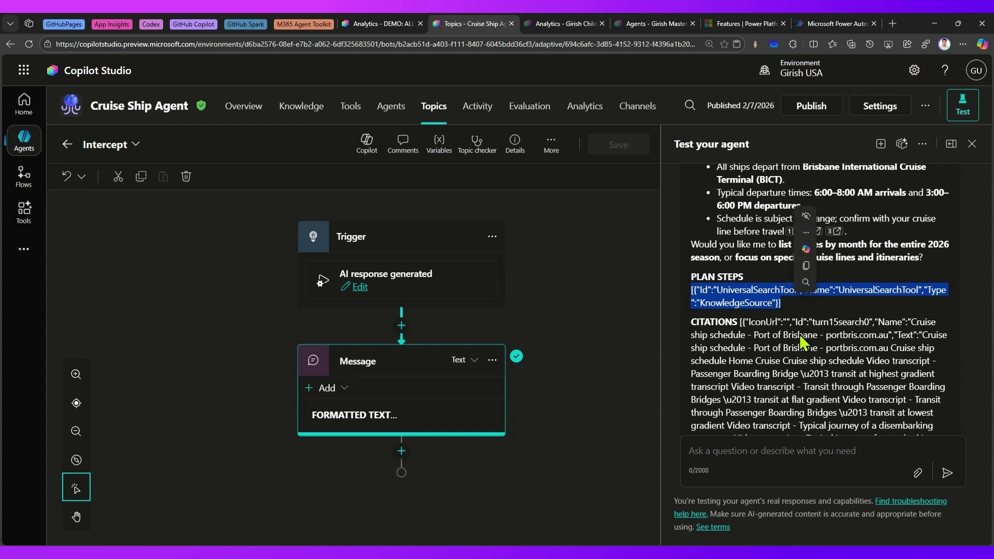
pyautogui.scroll(-2, 784, 341)
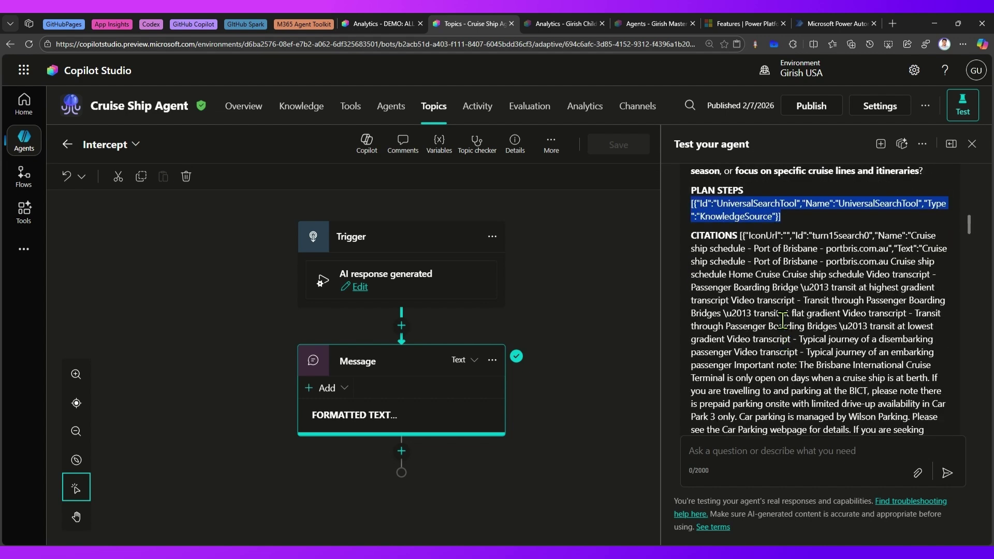
pyautogui.moveTo(739, 235); pyautogui.dragTo(920, 414)
pyautogui.scroll(-9, 859, 374)
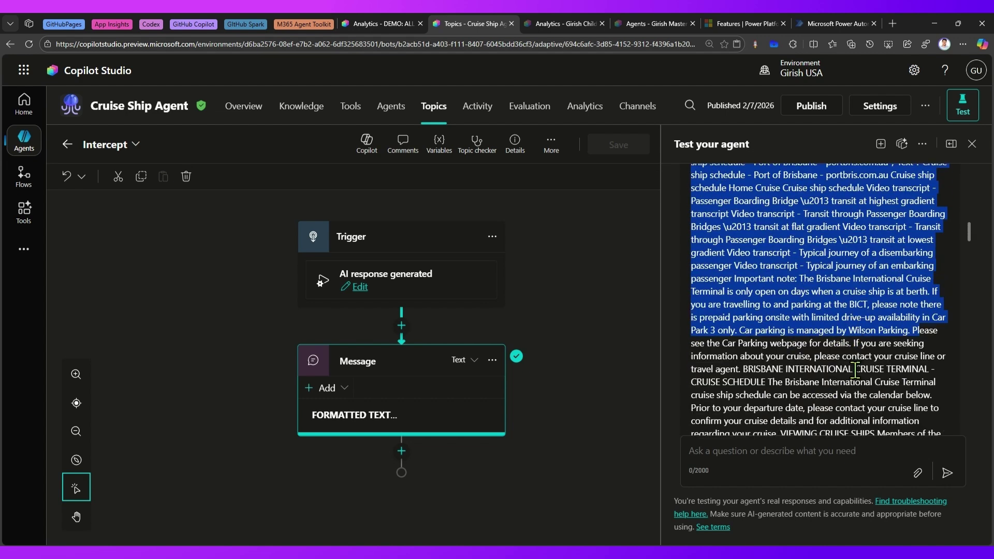
pyautogui.scroll(-10, 853, 374)
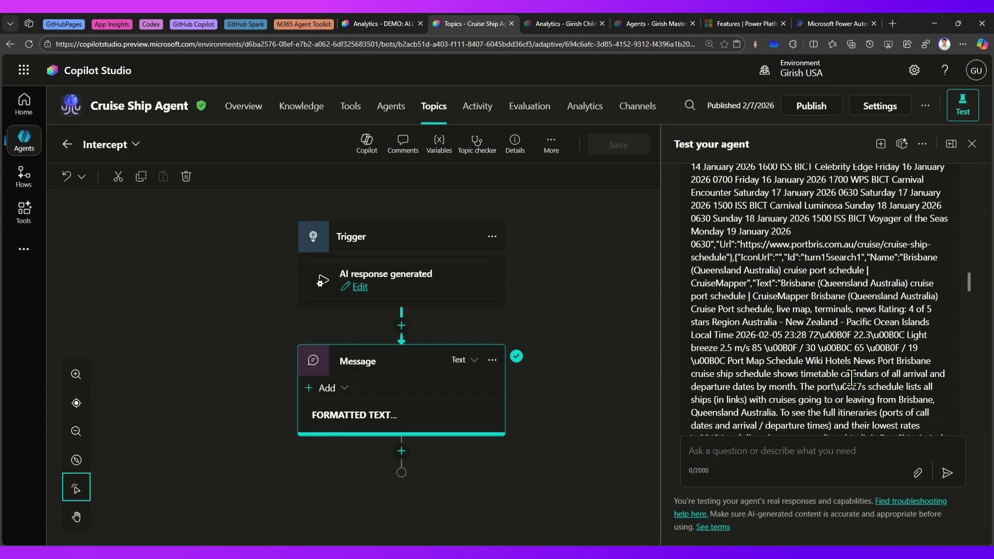
pyautogui.scroll(-10, 851, 380)
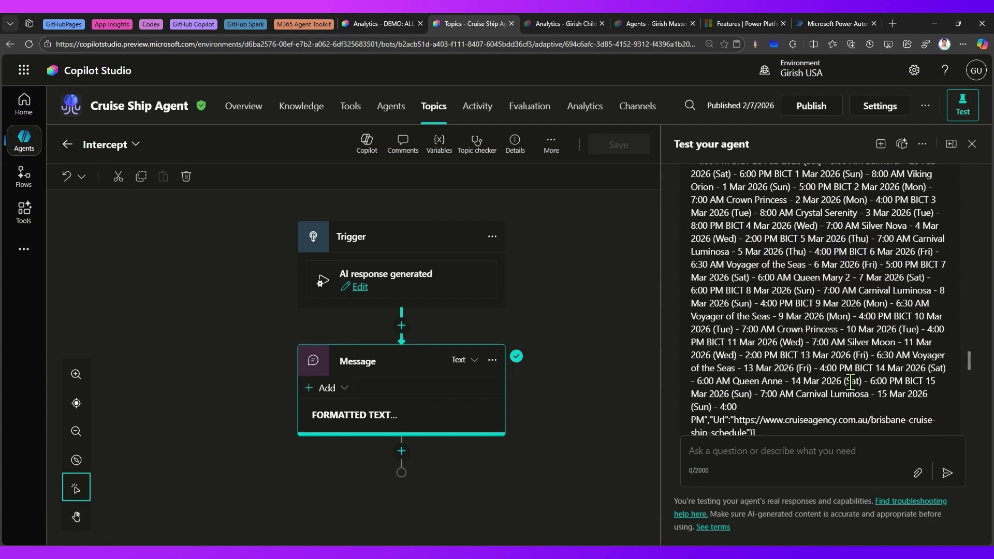
pyautogui.scroll(2, 846, 386)
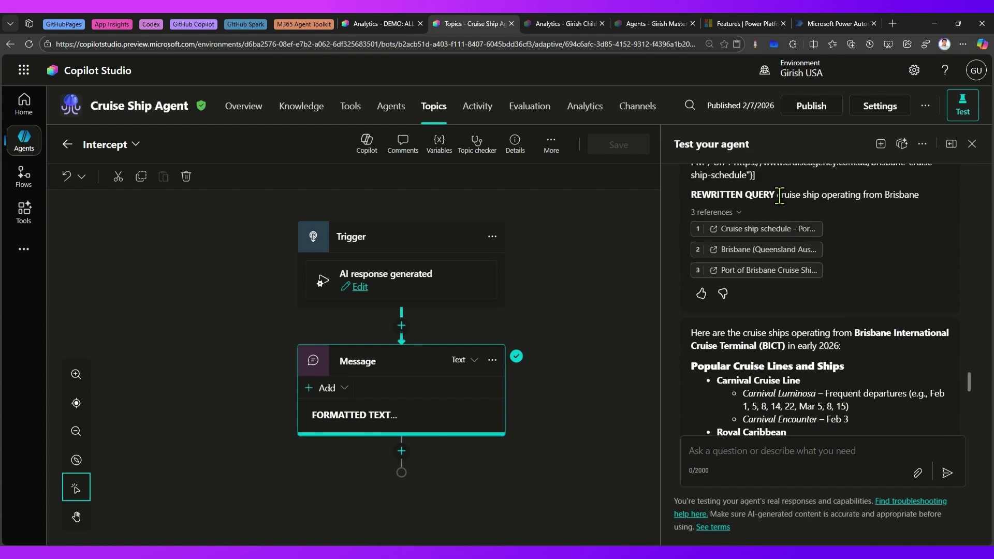
pyautogui.moveTo(779, 197); pyautogui.dragTo(916, 192)
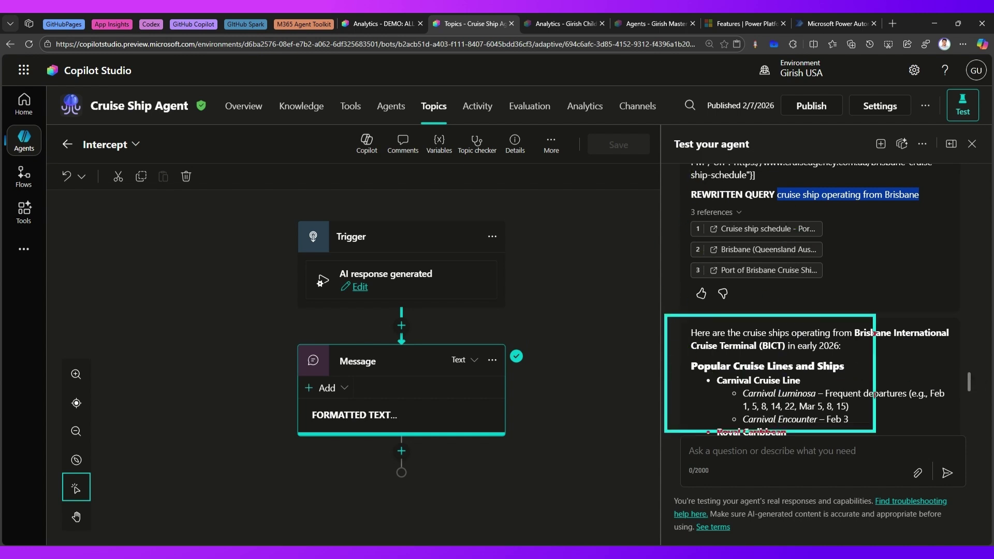
pyautogui.moveTo(556, 352); pyautogui.dragTo(631, 348)
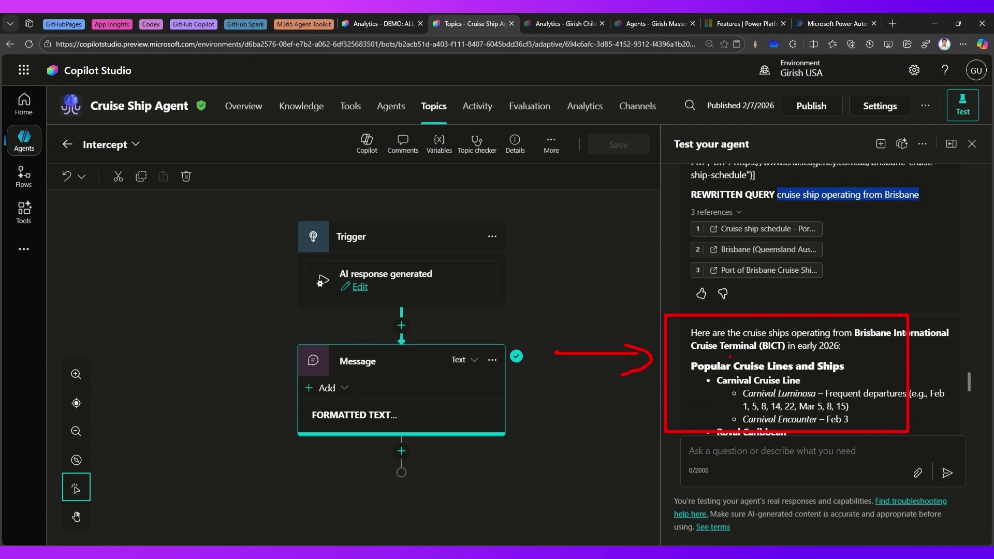
pyautogui.press('Escape')
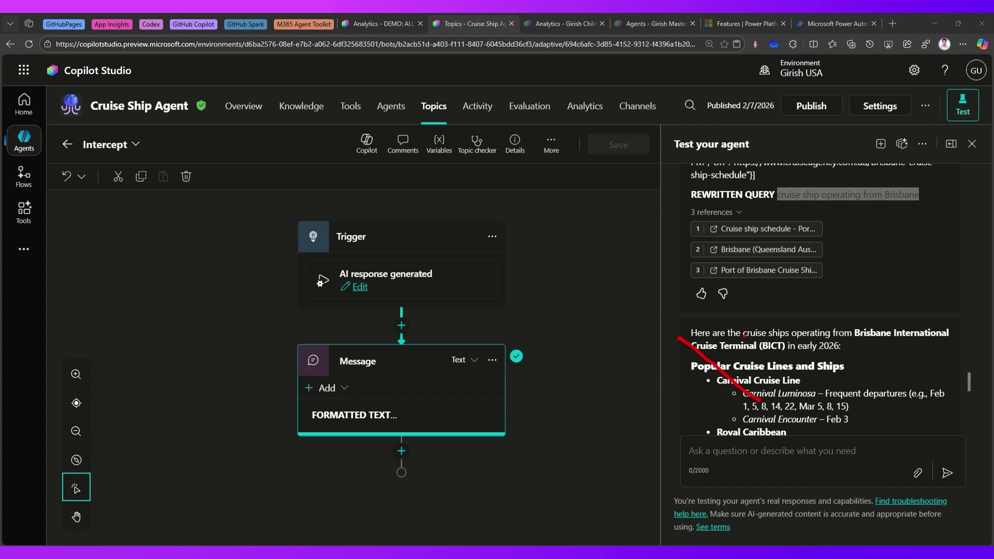
pyautogui.moveTo(744, 333); pyautogui.dragTo(825, 386)
pyautogui.moveTo(824, 334); pyautogui.dragTo(918, 398)
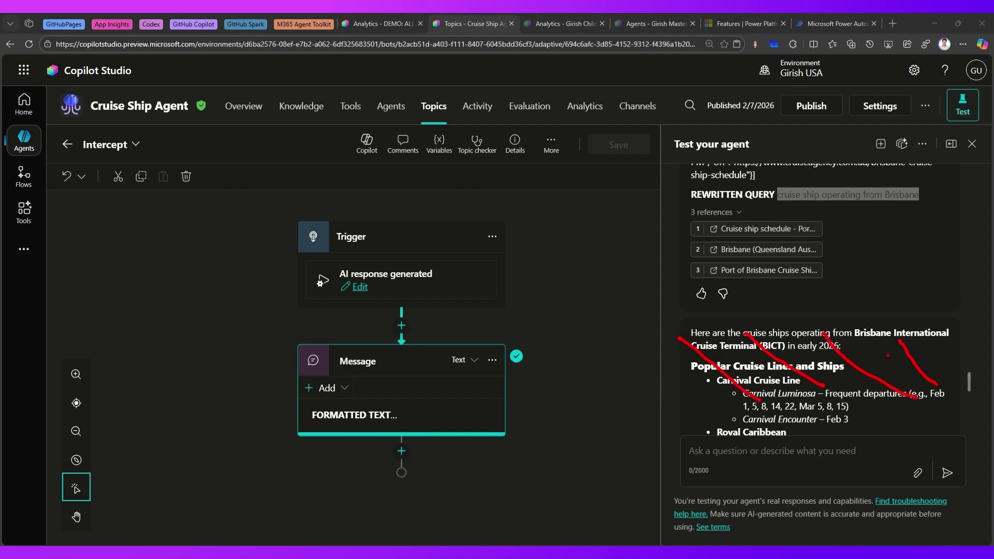
pyautogui.moveTo(762, 167)
pyautogui.mouseDown()
pyautogui.moveTo(775, 271)
pyautogui.moveTo(745, 169)
pyautogui.mouseUp()
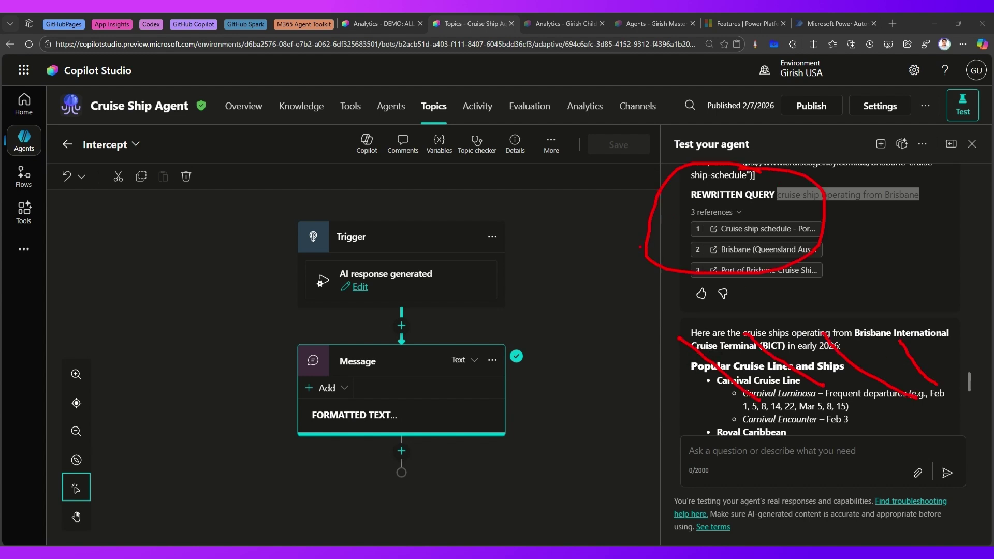
pyautogui.moveTo(333, 329); pyautogui.dragTo(291, 327)
pyautogui.moveTo(434, 369); pyautogui.dragTo(646, 254)
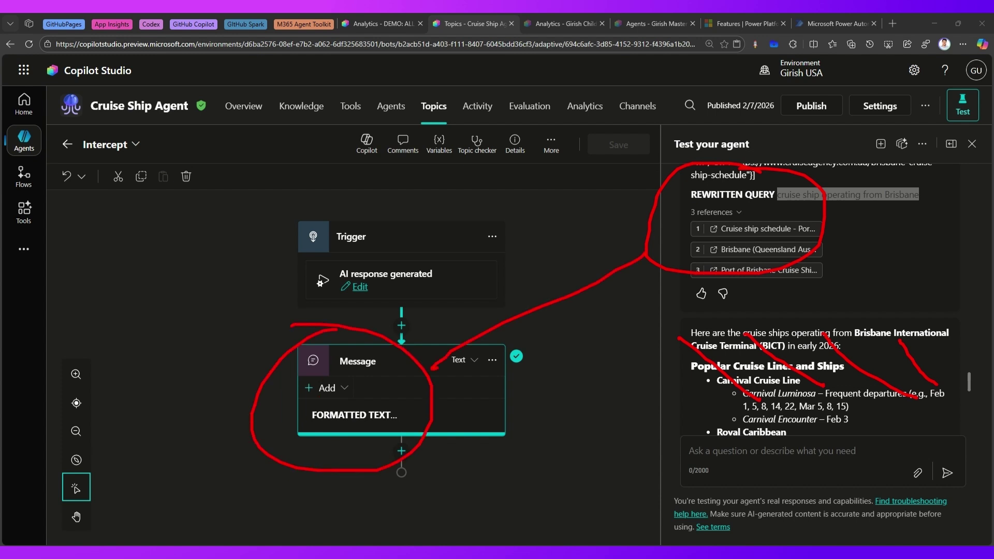
pyautogui.press('Escape')
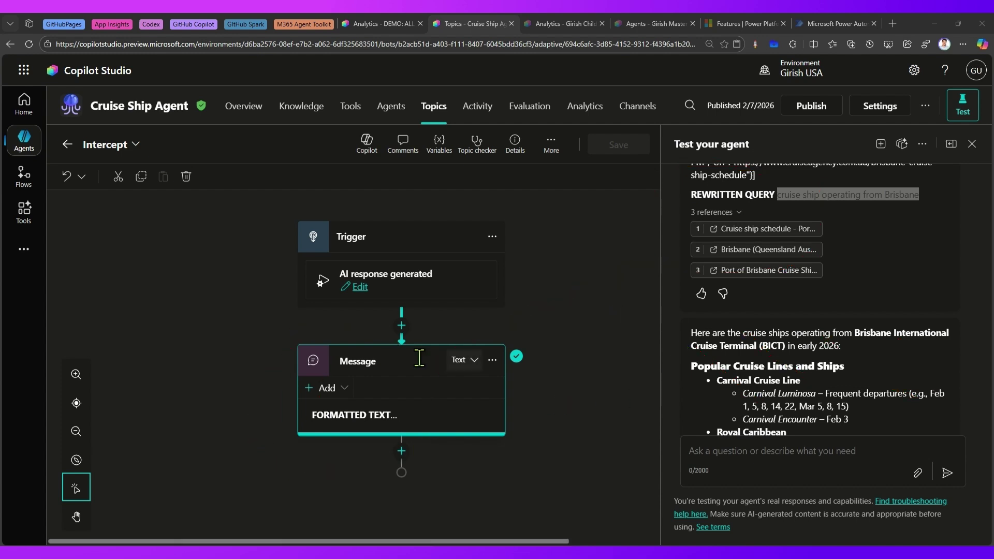
# Start a new test session and insert a Set variable value node between the trigger and the message.
pyautogui.click(881, 144)
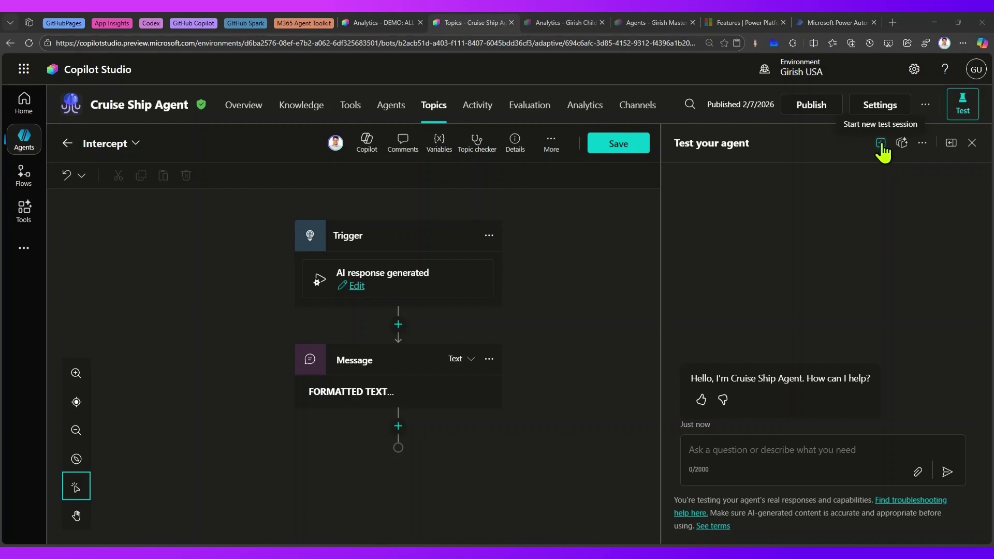
pyautogui.click(398, 325)
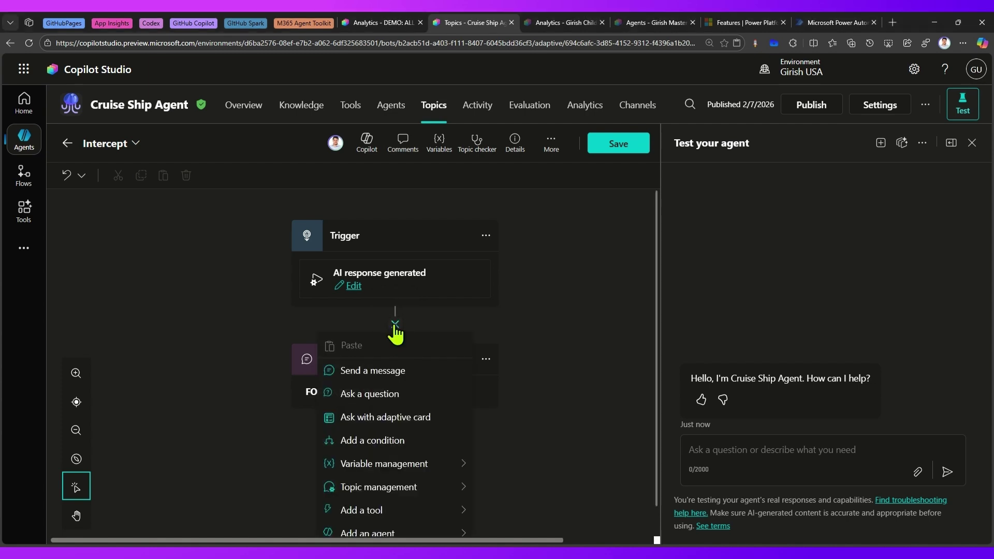
pyautogui.moveTo(407, 434)
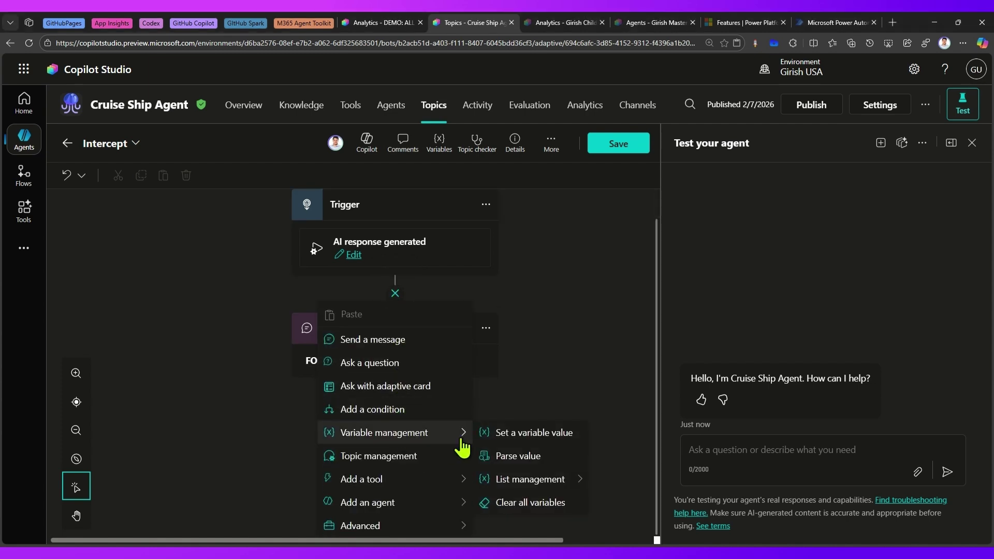
pyautogui.click(512, 436)
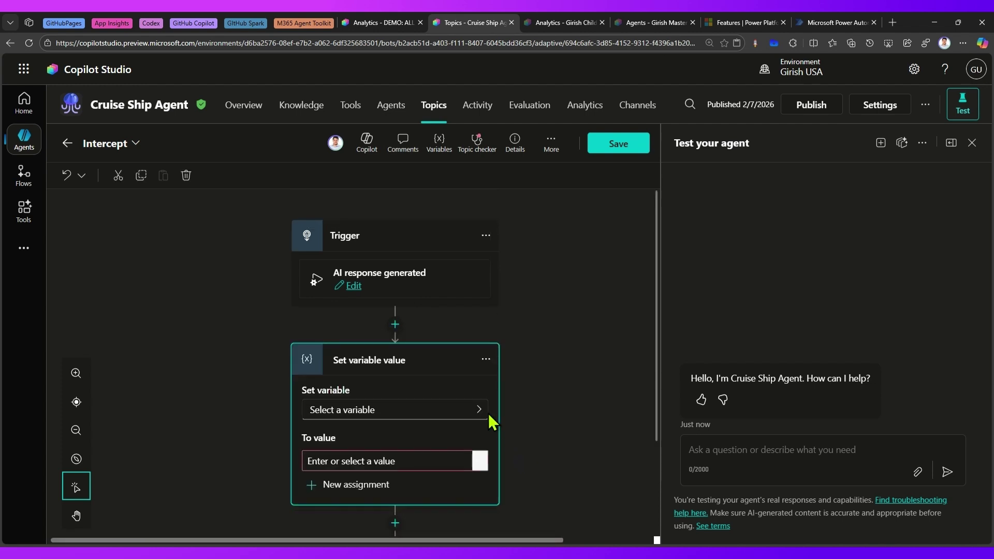
# Find the system variable ContinueResponse and choose it as the variable the new node sets.
pyautogui.click(479, 415)
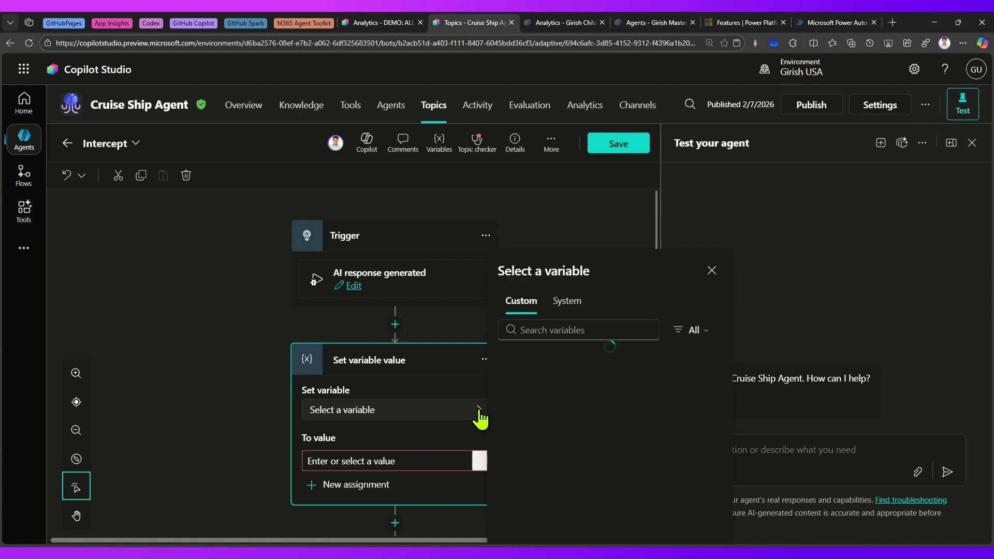
pyautogui.click(575, 306)
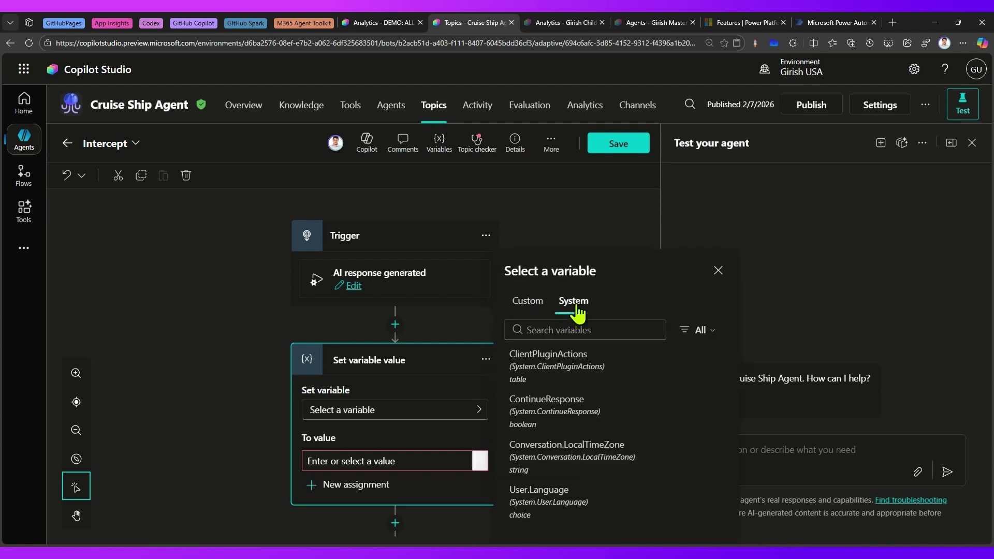
pyautogui.click(571, 333)
pyautogui.write('response')
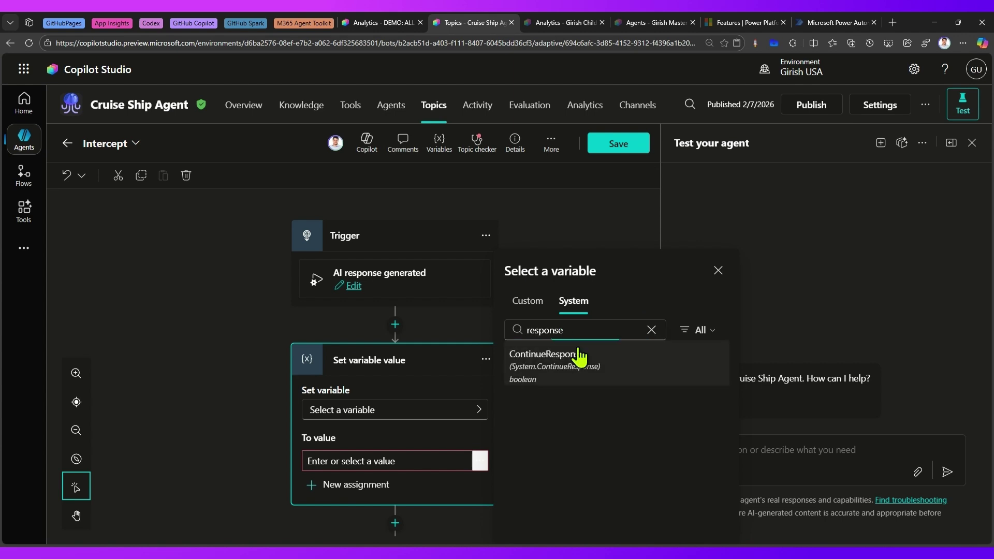
pyautogui.click(557, 376)
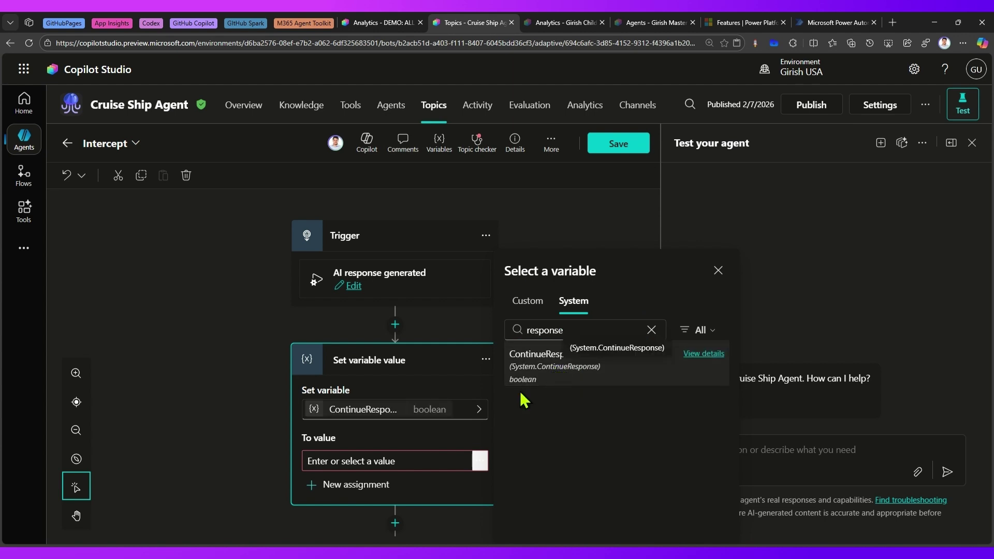
# Set the ContinueResponse value to the formula false and save the topic.
pyautogui.click(424, 461)
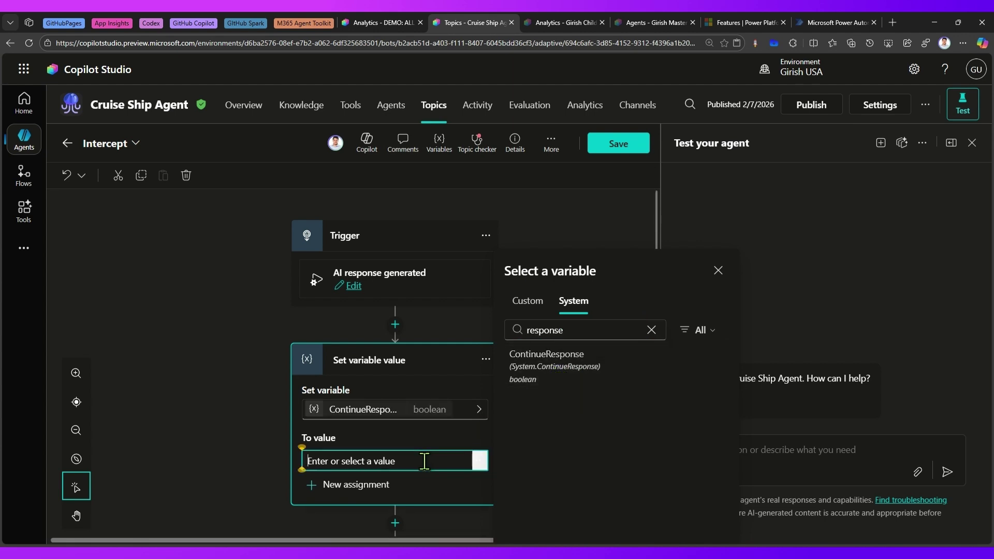
pyautogui.click(479, 462)
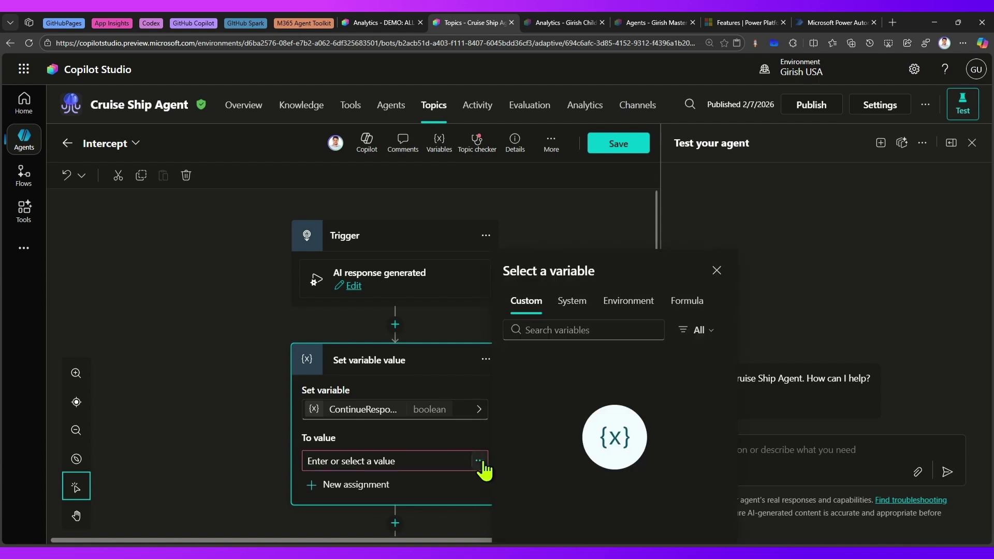
pyautogui.click(694, 305)
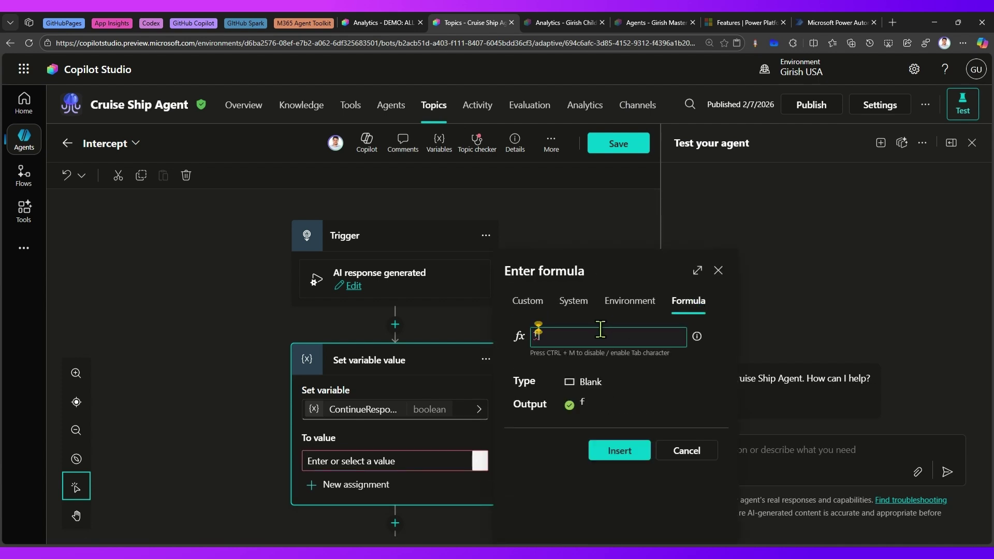
pyautogui.write('false')
pyautogui.click(599, 345)
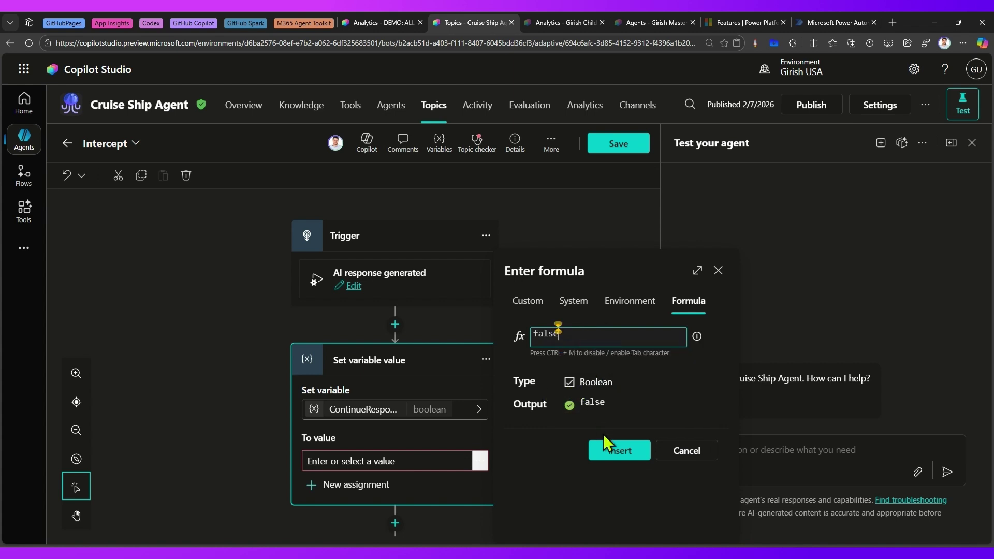
pyautogui.click(613, 454)
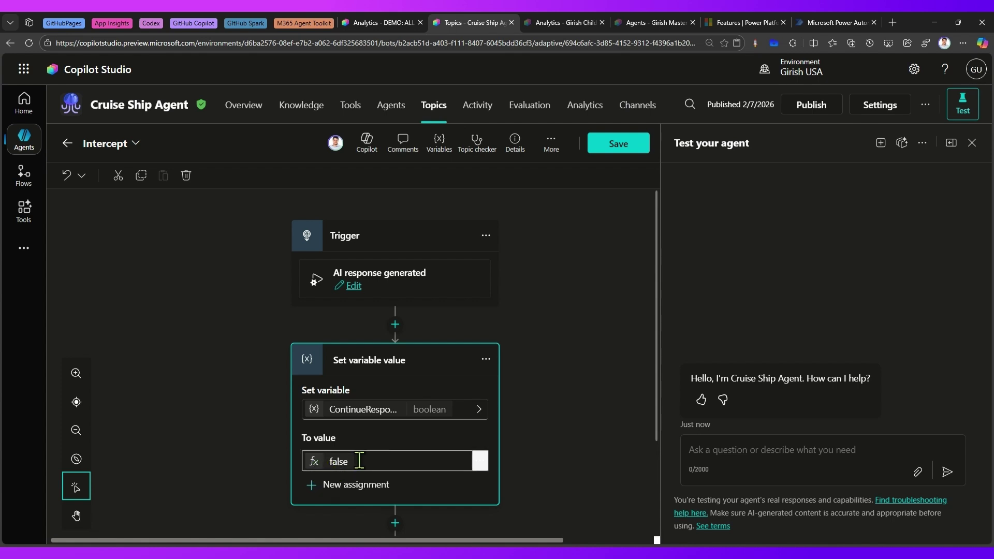
pyautogui.scroll(-2, 463, 424)
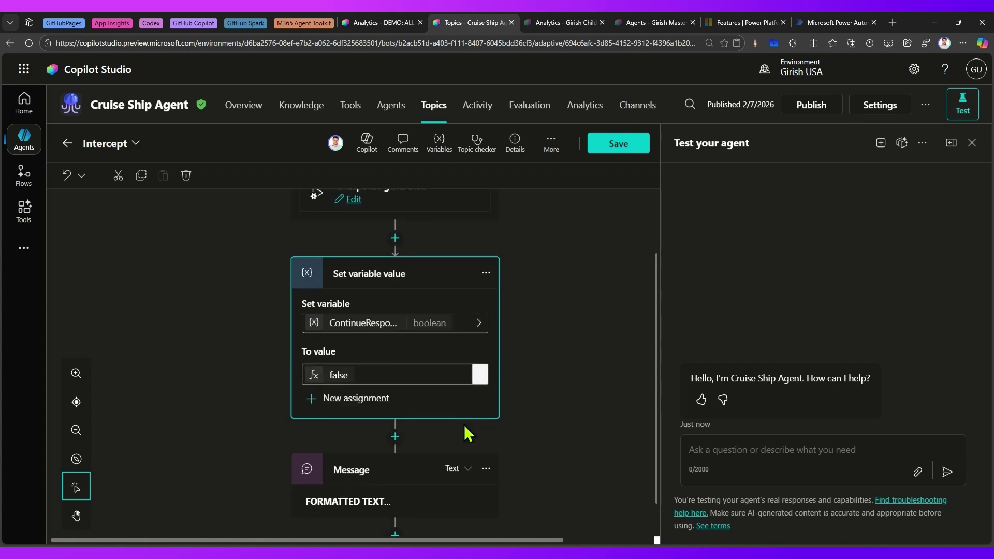
pyautogui.click(624, 147)
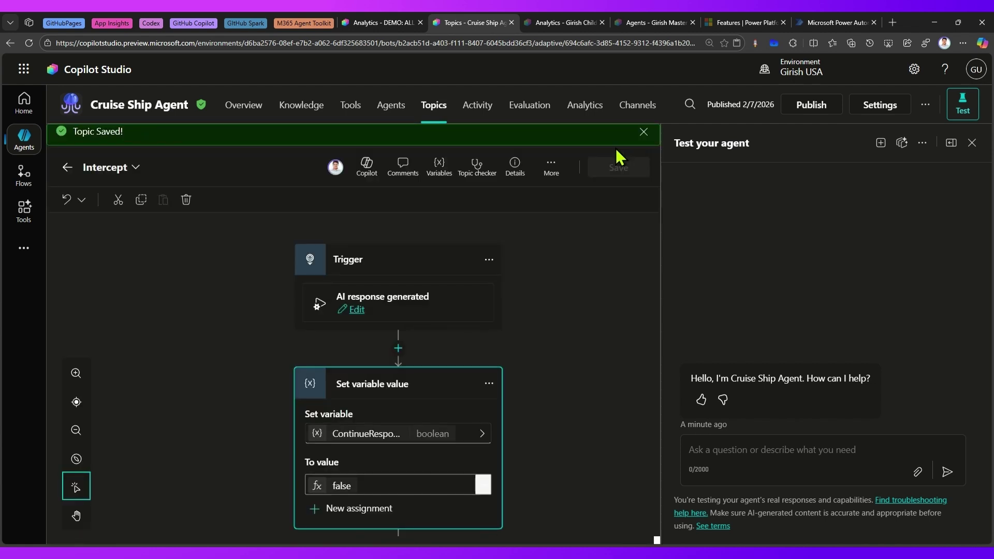
# Send the question "cruise ship operating from Brisbane" to the agent in the test chat.
pyautogui.click(733, 451)
pyautogui.write('cruise ship')
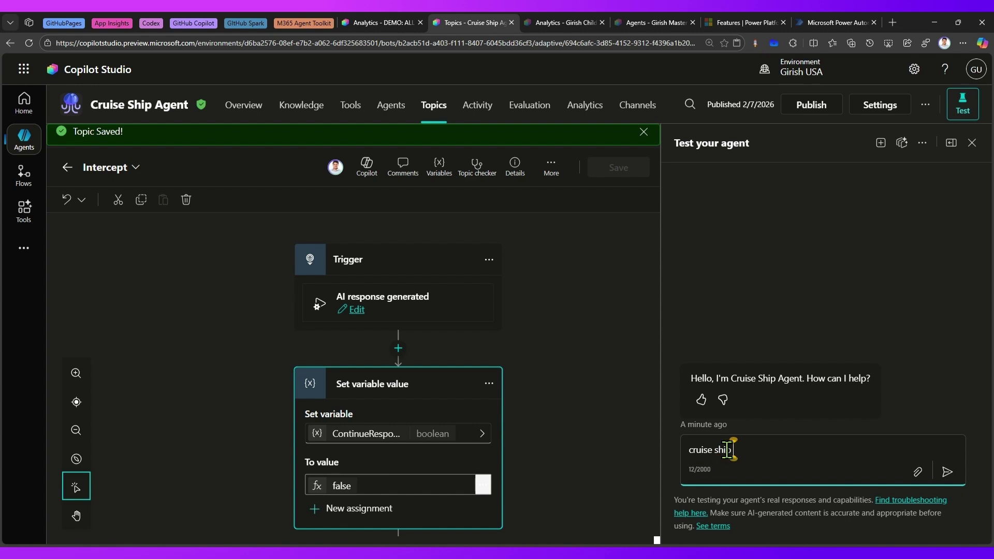
pyautogui.write(' operating from ')
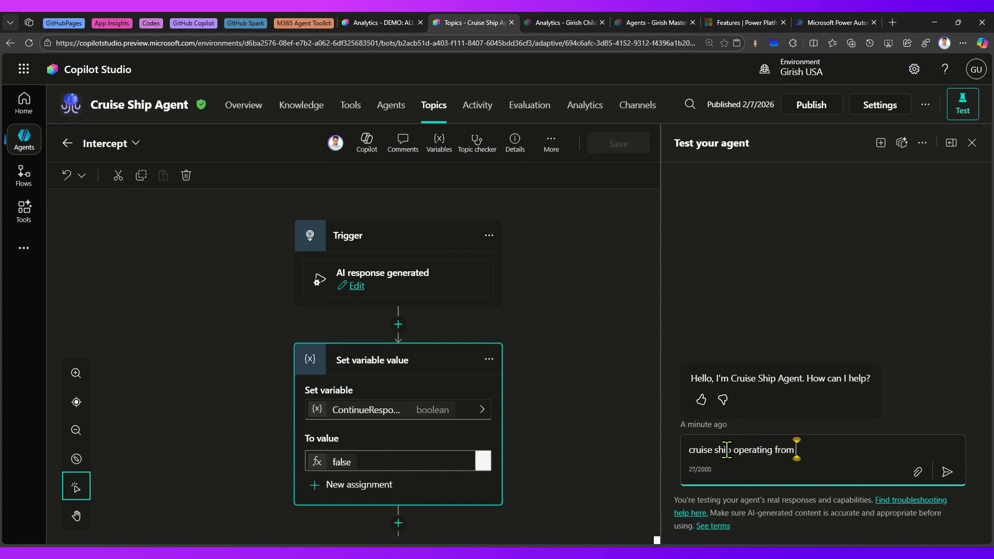
pyautogui.write('Brisbane')
pyautogui.press('Return')
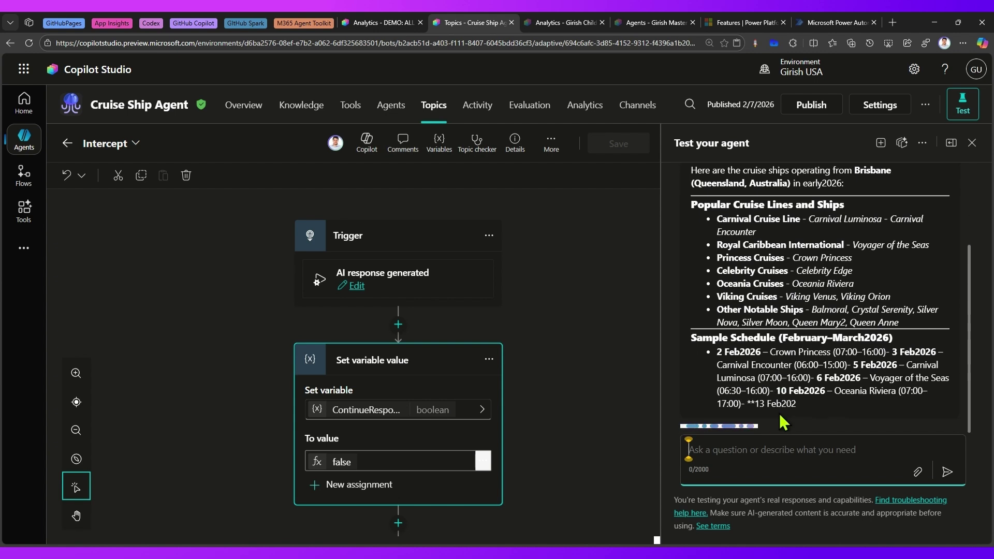
# Examine the test reply from its formatted text to the rewritten query and references, checking whether a second answer follows.
pyautogui.scroll(3, 779, 413)
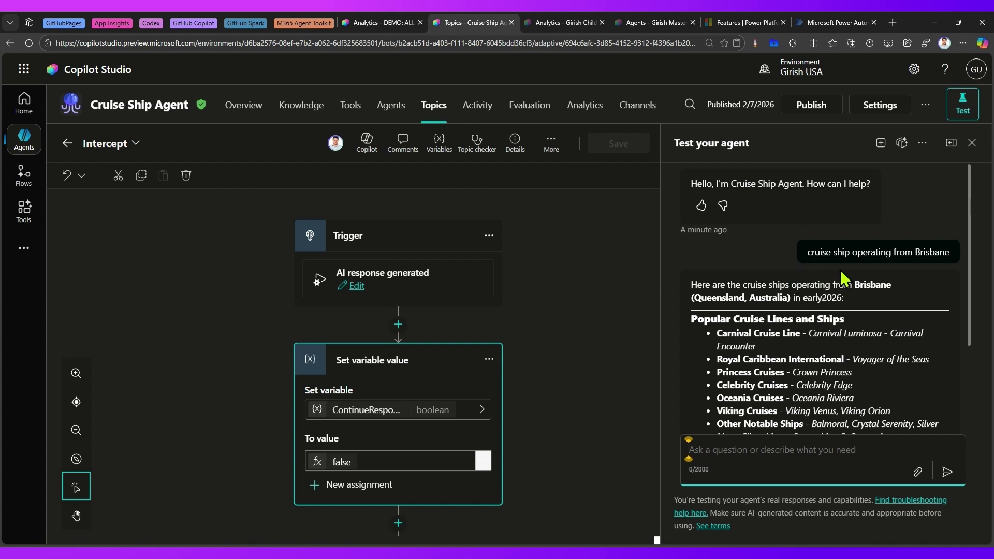
pyautogui.scroll(-3, 539, 424)
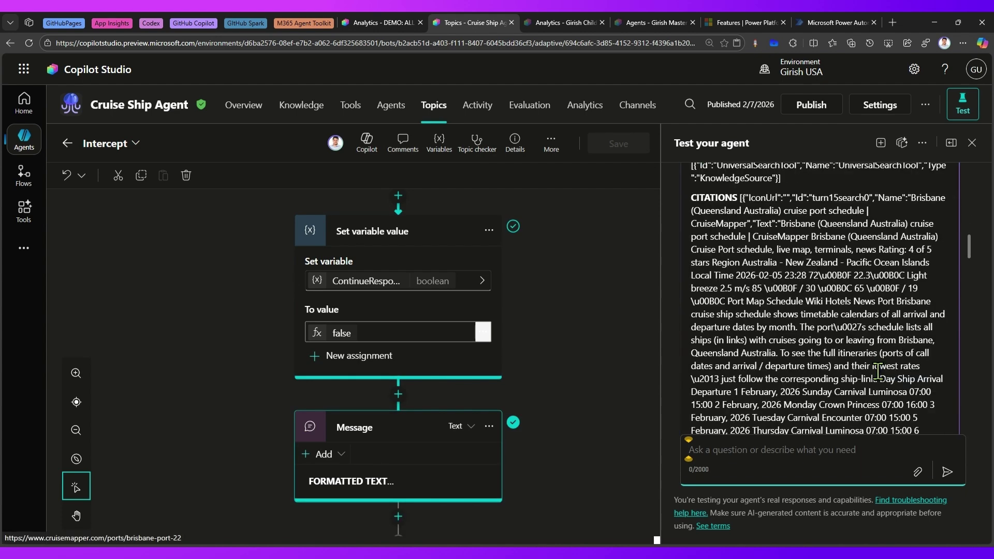
pyautogui.moveTo(969, 248); pyautogui.dragTo(963, 441)
pyautogui.scroll(4, 962, 441)
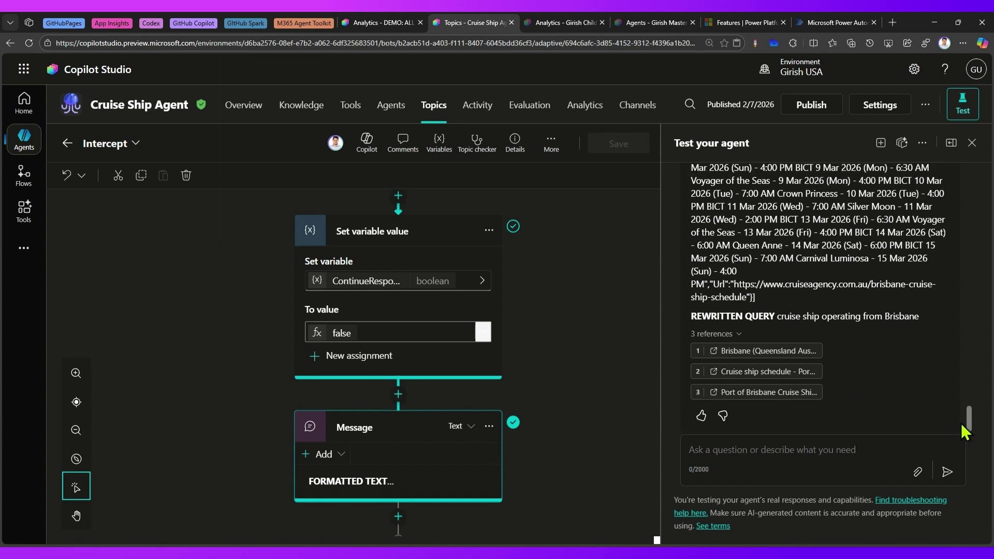
pyautogui.moveTo(770, 400); pyautogui.dragTo(821, 400)
pyautogui.moveTo(970, 414); pyautogui.dragTo(970, 189)
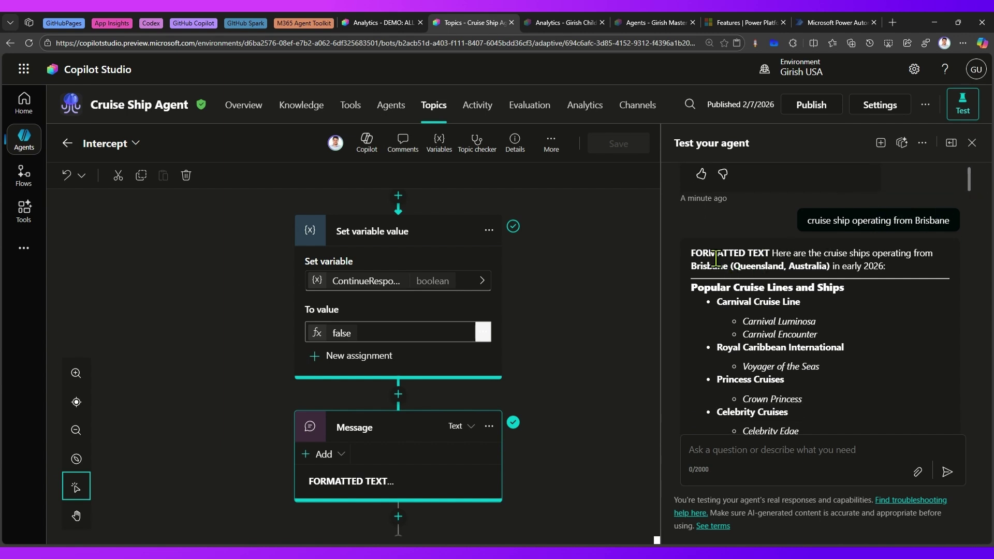
pyautogui.moveTo(716, 259); pyautogui.dragTo(766, 322)
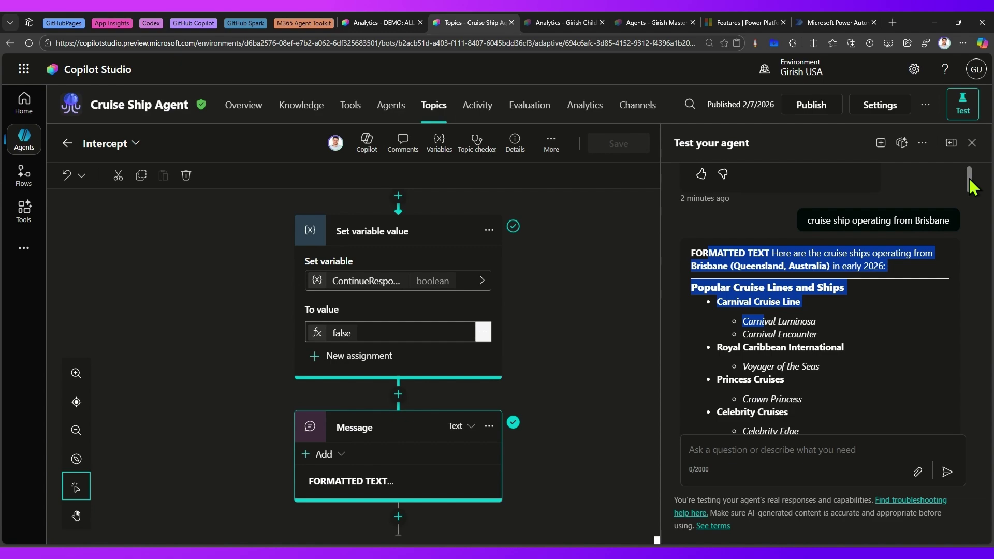
pyautogui.moveTo(970, 178); pyautogui.dragTo(948, 428)
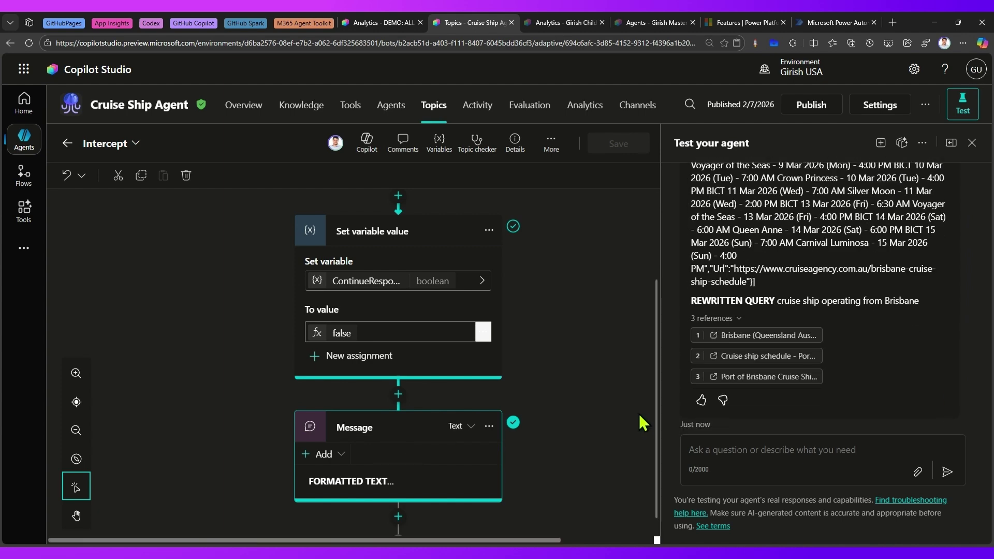
# Change the ContinueResponse value to the formula true and save the topic.
pyautogui.click(367, 334)
pyautogui.click(340, 333)
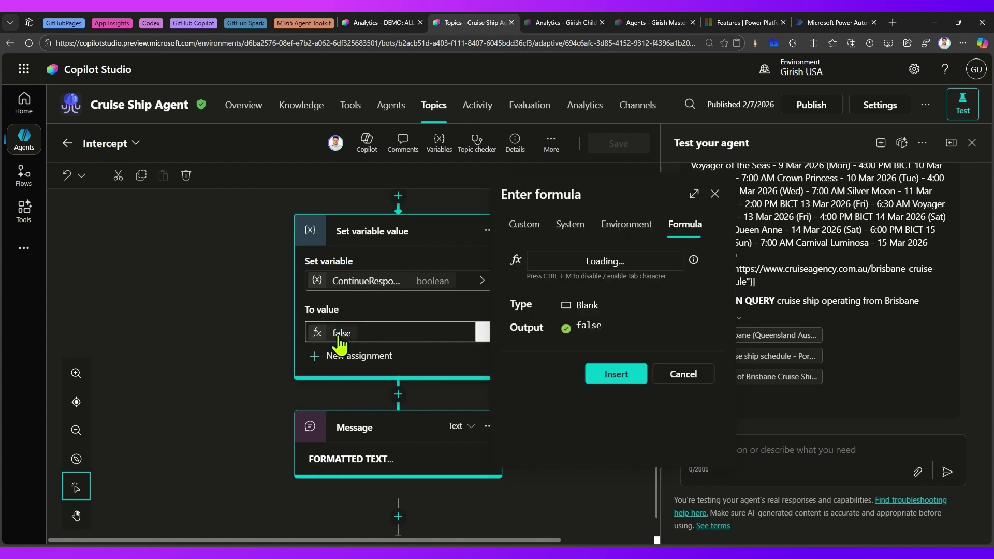
pyautogui.moveTo(584, 261); pyautogui.dragTo(503, 259)
pyautogui.write('true')
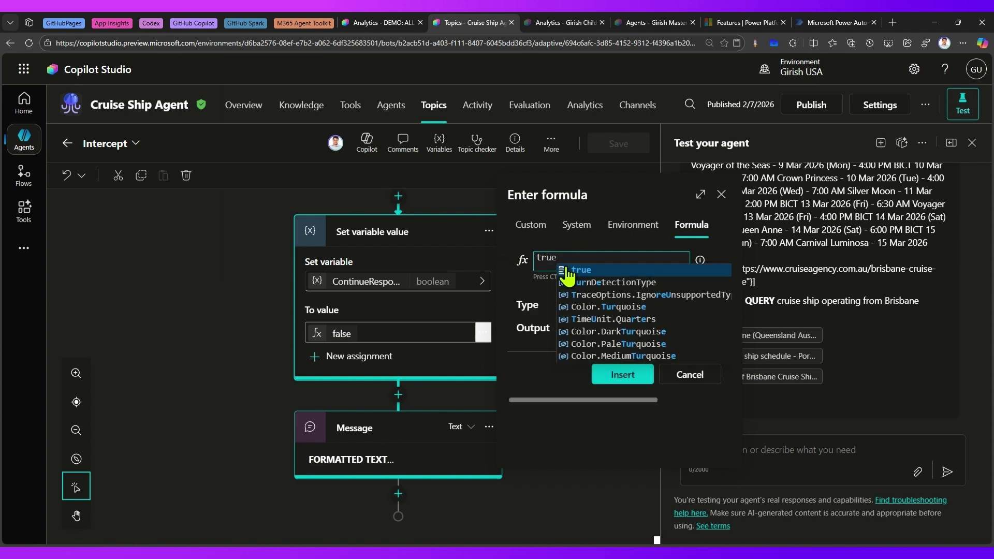
pyautogui.click(556, 255)
pyautogui.click(637, 375)
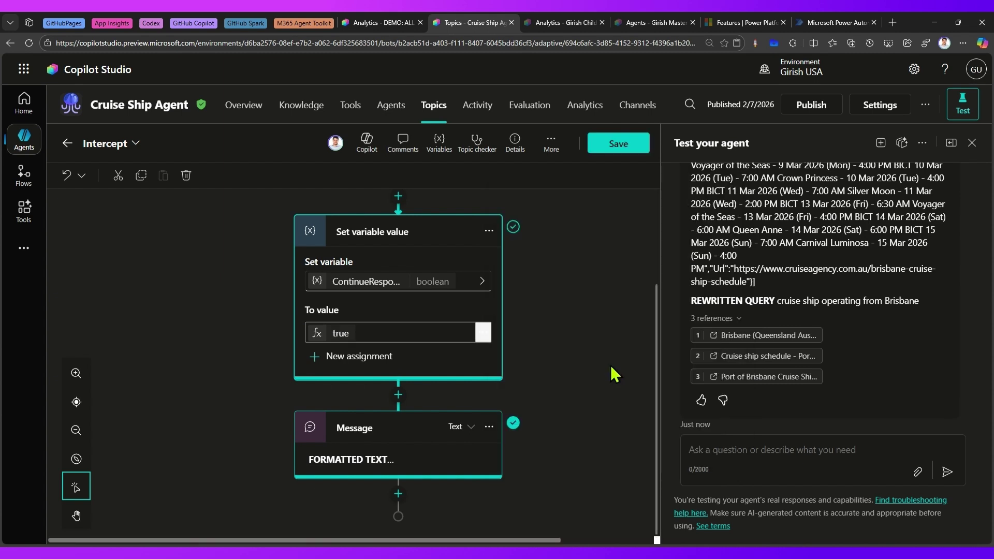
pyautogui.click(626, 147)
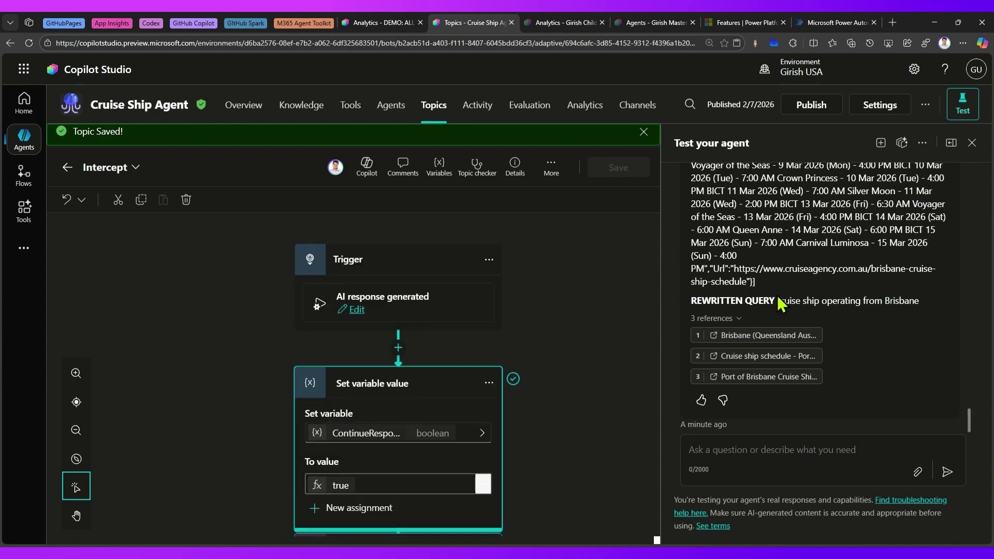
# Find the earlier question in the test chat and send "cruise ship operating from Brisbane" to the agent again.
pyautogui.scroll(5, 778, 293)
pyautogui.scroll(10, 784, 287)
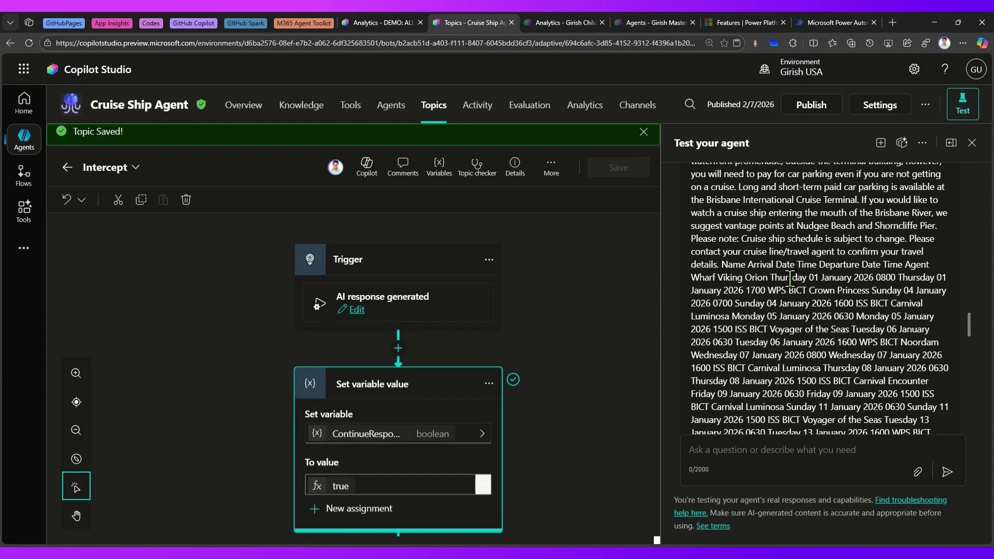
pyautogui.scroll(10, 789, 287)
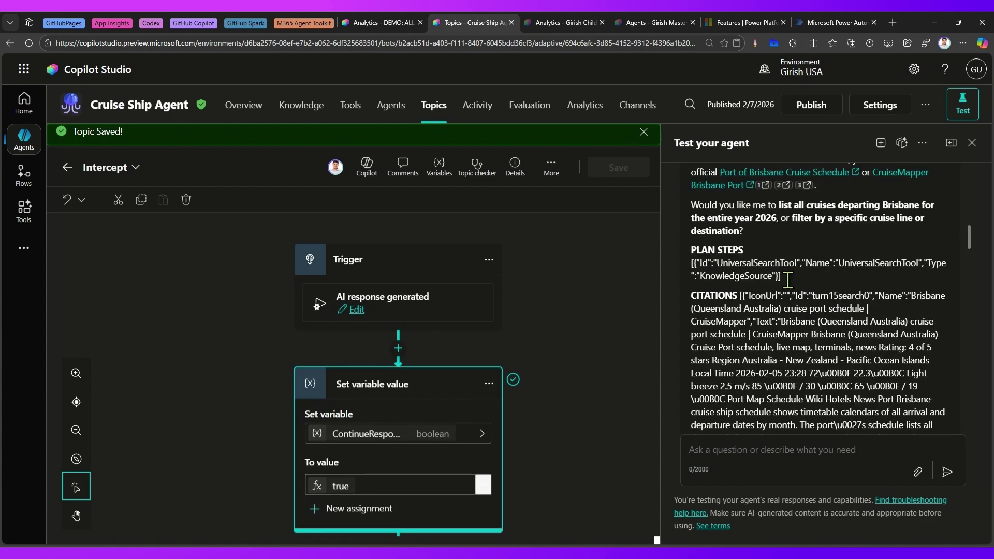
pyautogui.scroll(10, 787, 284)
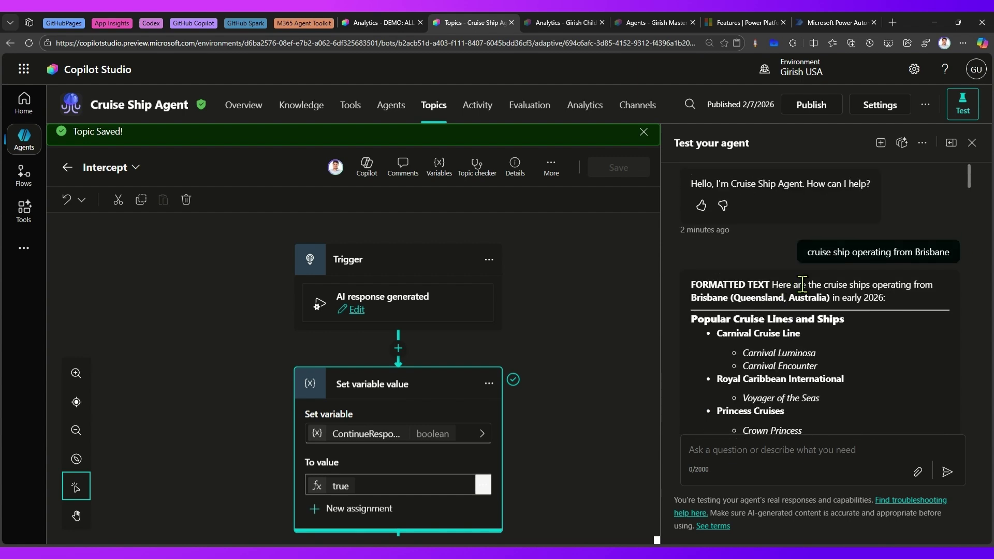
pyautogui.moveTo(808, 253); pyautogui.dragTo(940, 264)
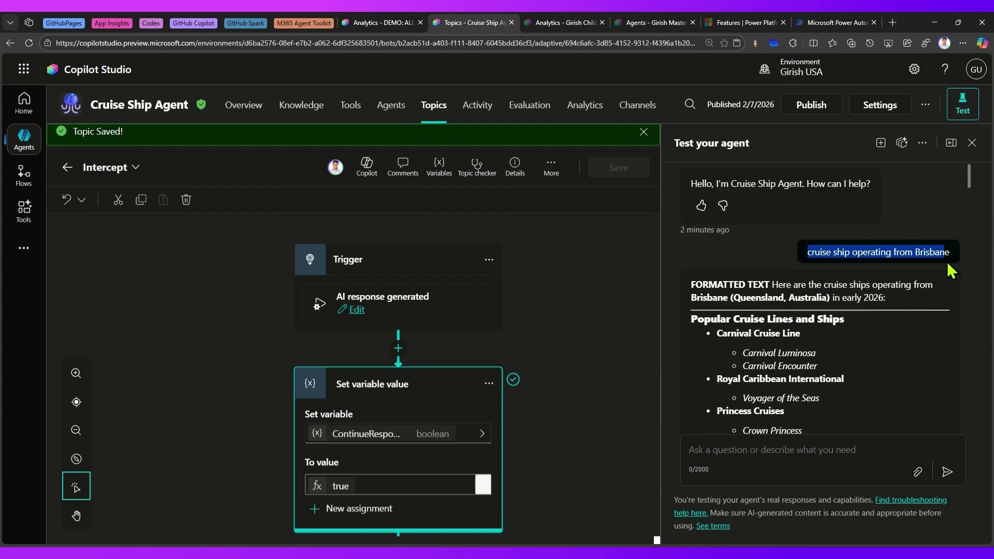
pyautogui.scroll(-15, 919, 303)
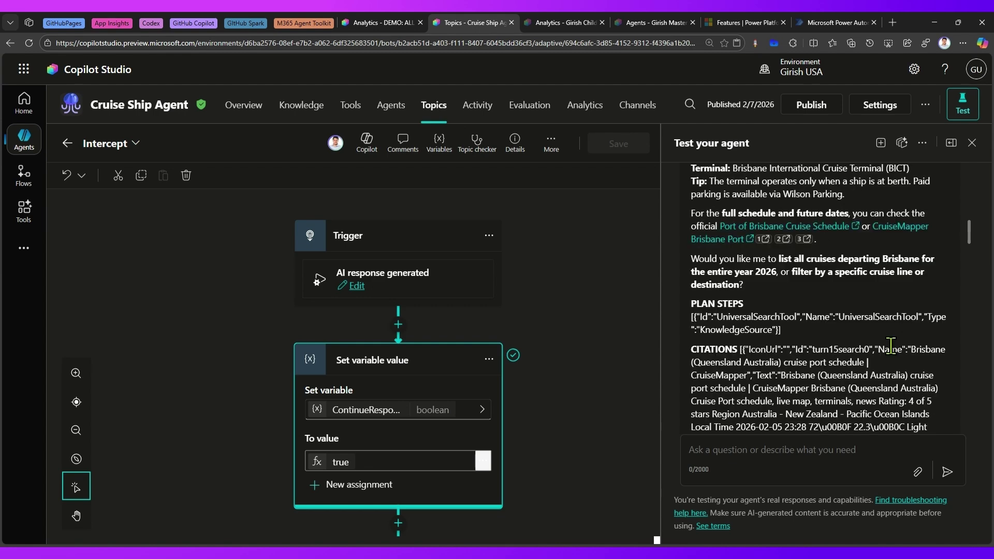
pyautogui.click(829, 452)
pyautogui.write('cruise ship operating from Brisbane')
pyautogui.click(948, 471)
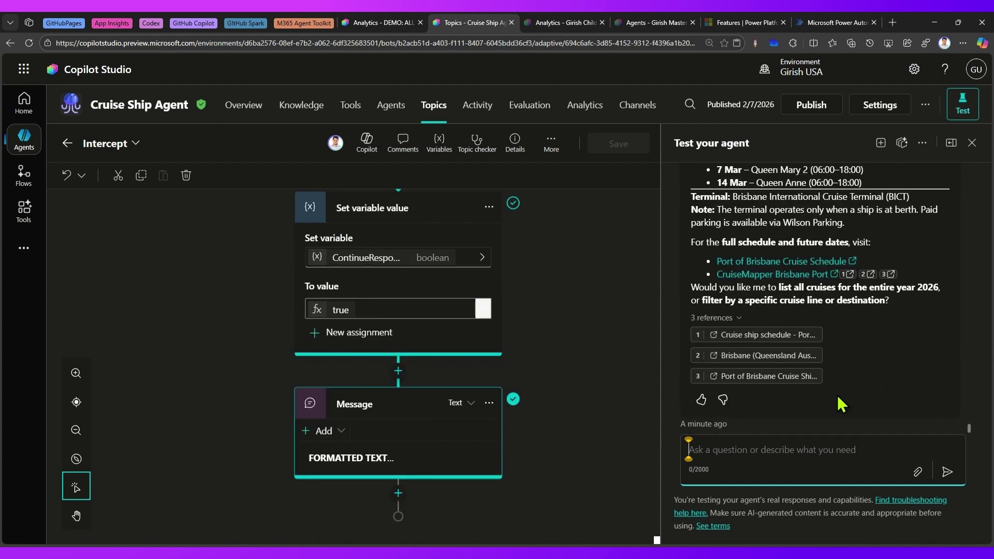
# Examine the new test reply, checking whether the original AI answer follows the Message node's labelled output when ContinueResponse is true.
pyautogui.scroll(4, 841, 404)
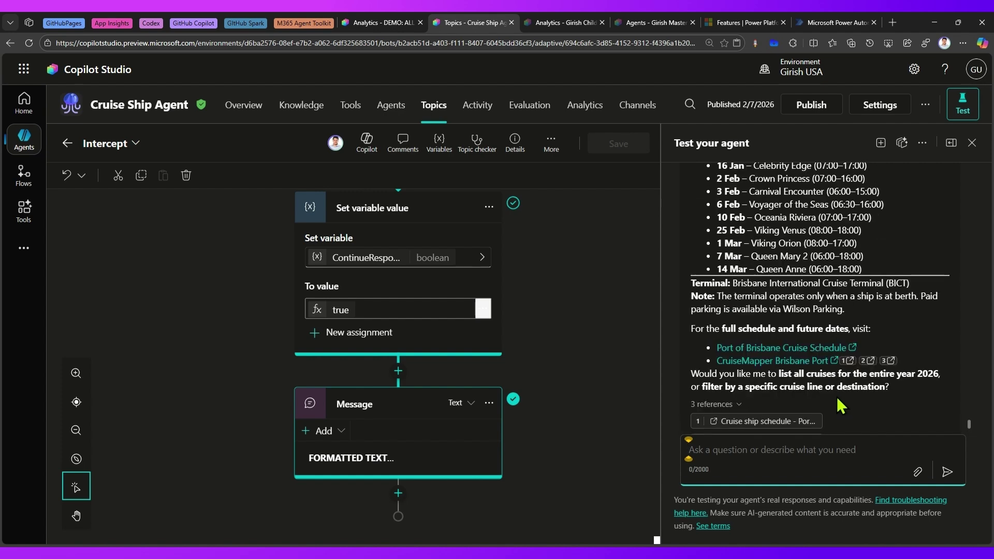
pyautogui.scroll(10, 837, 397)
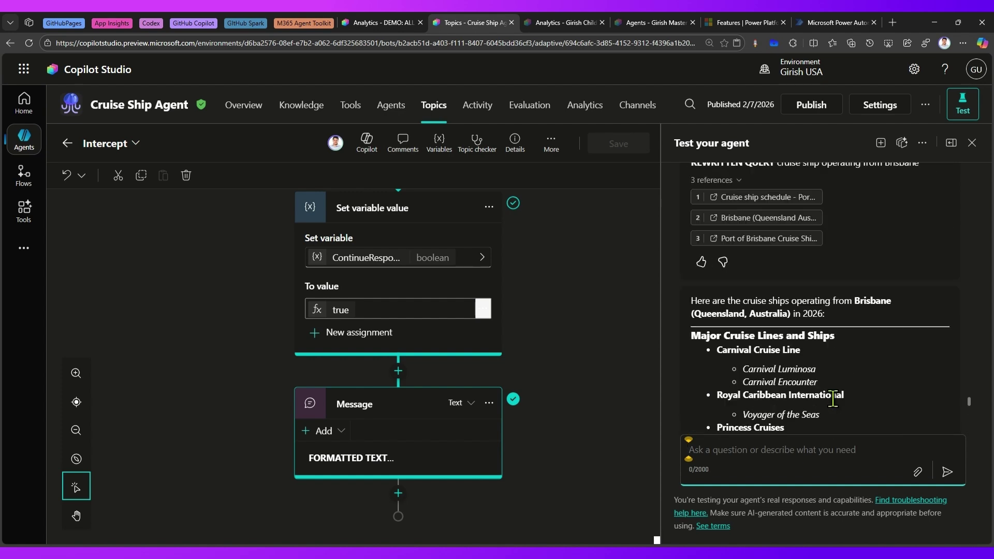
pyautogui.scroll(-4, 833, 398)
pyautogui.hotkey('ctrl', '2')
pyautogui.moveTo(627, 309); pyautogui.dragTo(704, 365)
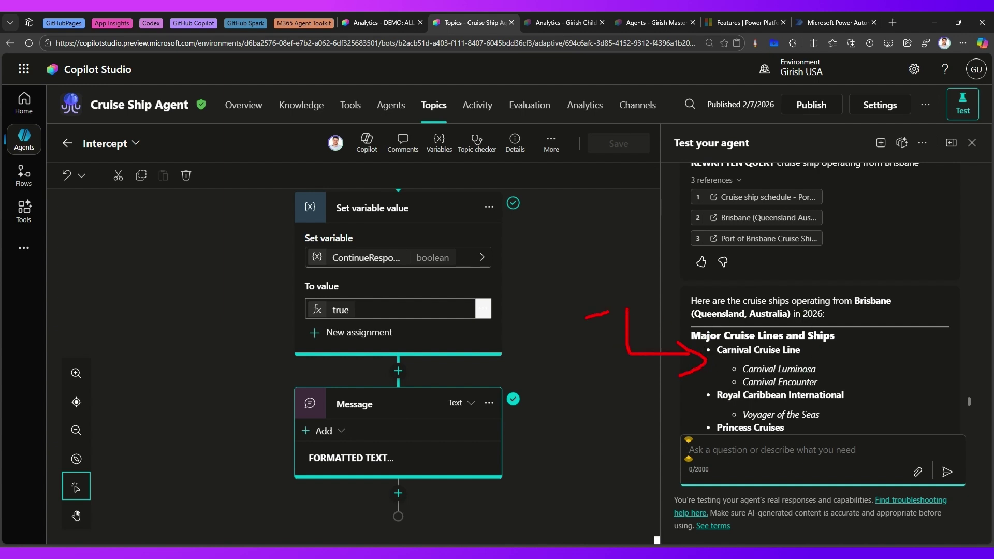
pyautogui.moveTo(586, 317)
pyautogui.mouseDown()
pyautogui.moveTo(492, 316)
pyautogui.moveTo(503, 330)
pyautogui.mouseUp()
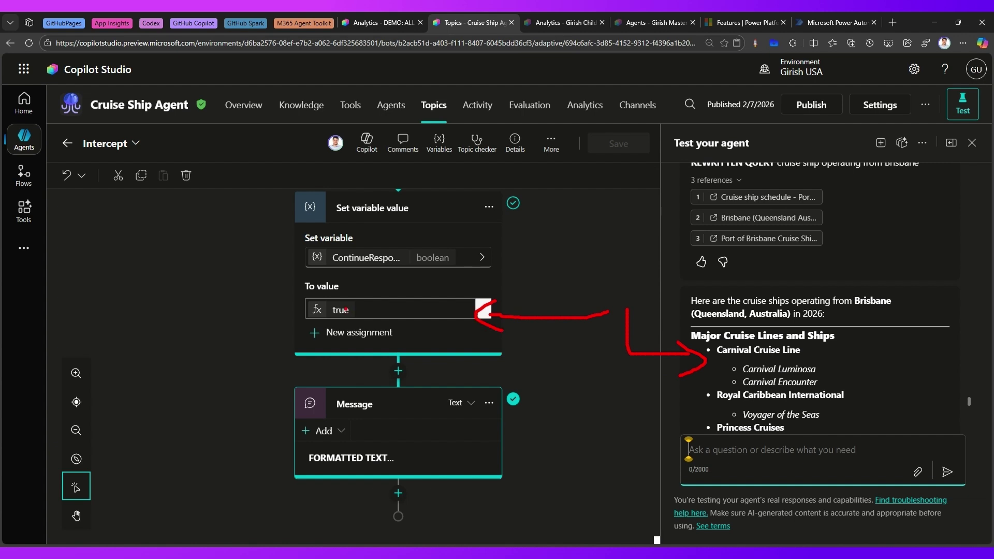
pyautogui.moveTo(707, 284)
pyautogui.mouseDown()
pyautogui.moveTo(777, 430)
pyautogui.moveTo(712, 300)
pyautogui.mouseUp()
pyautogui.moveTo(296, 392); pyautogui.dragTo(267, 390)
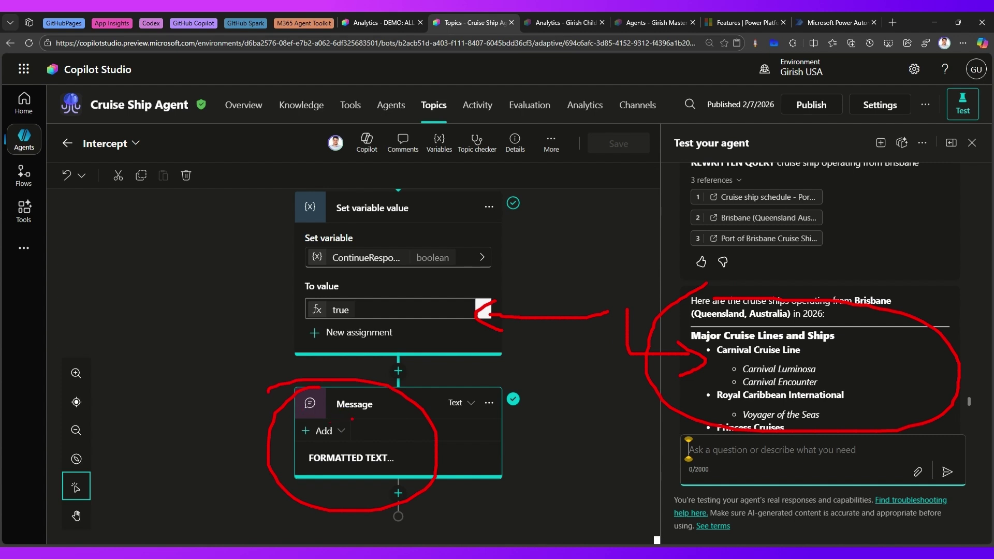
pyautogui.press('Escape')
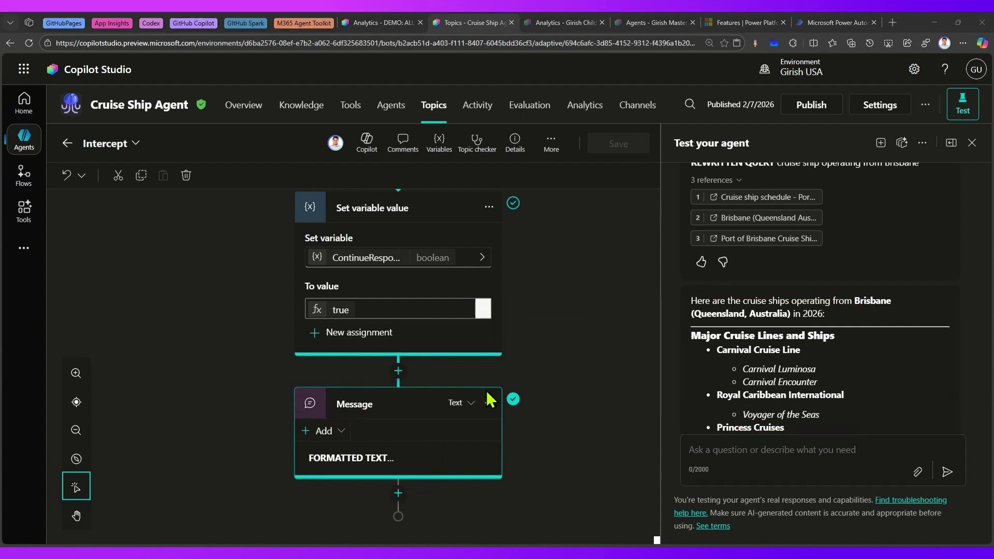
pyautogui.scroll(2, 754, 329)
pyautogui.scroll(10, 753, 329)
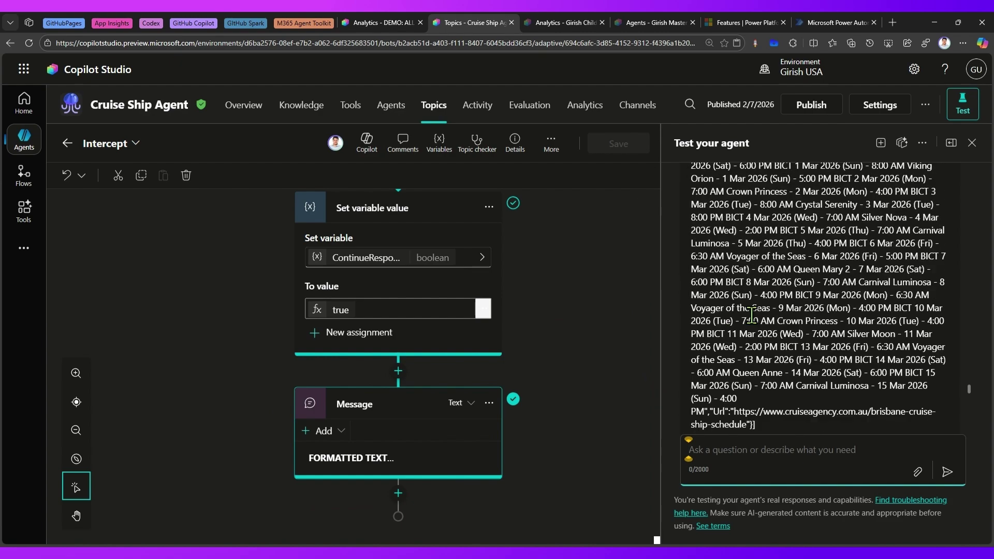
pyautogui.scroll(10, 751, 315)
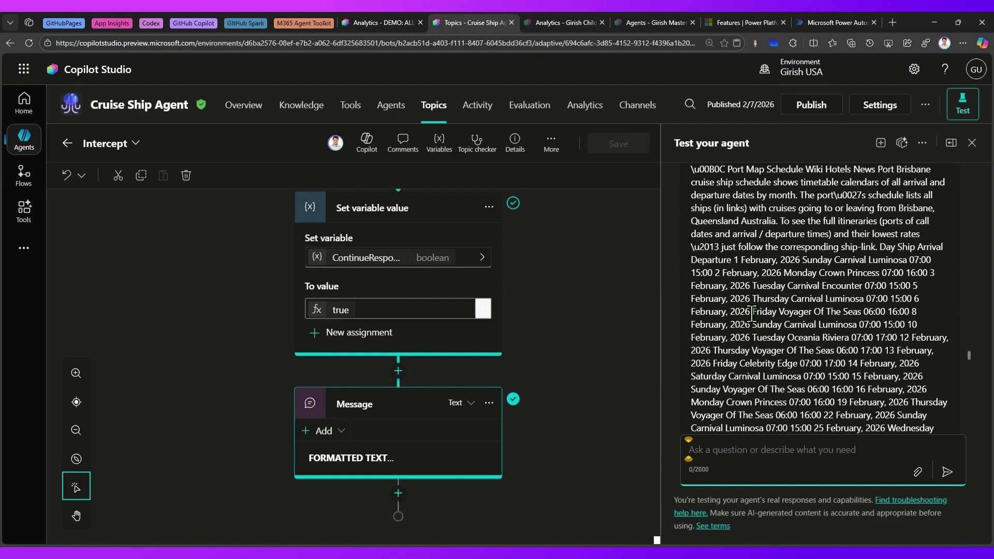
pyautogui.scroll(10, 749, 317)
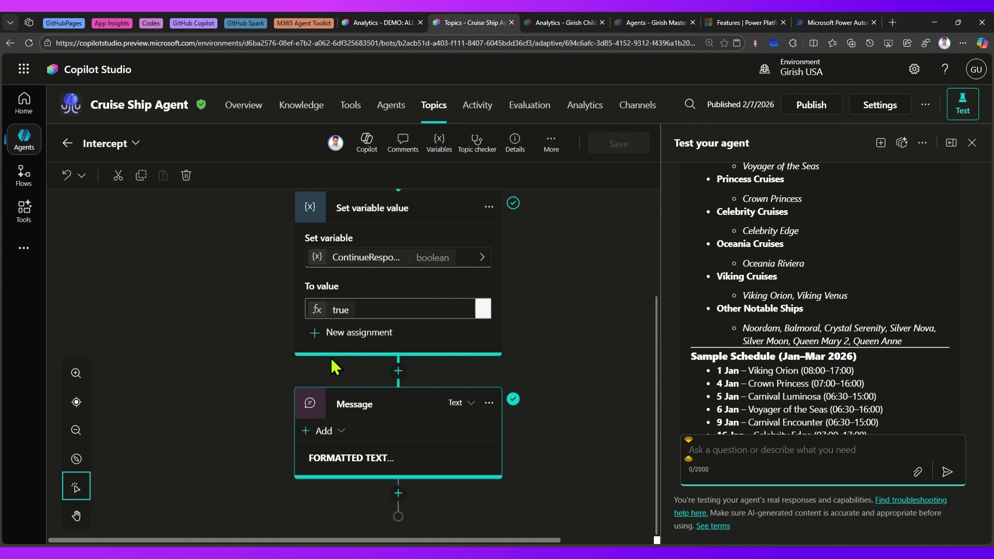
# Review the Message node's labelled response variables and look through the alternative triggers available for the topic.
pyautogui.click(363, 456)
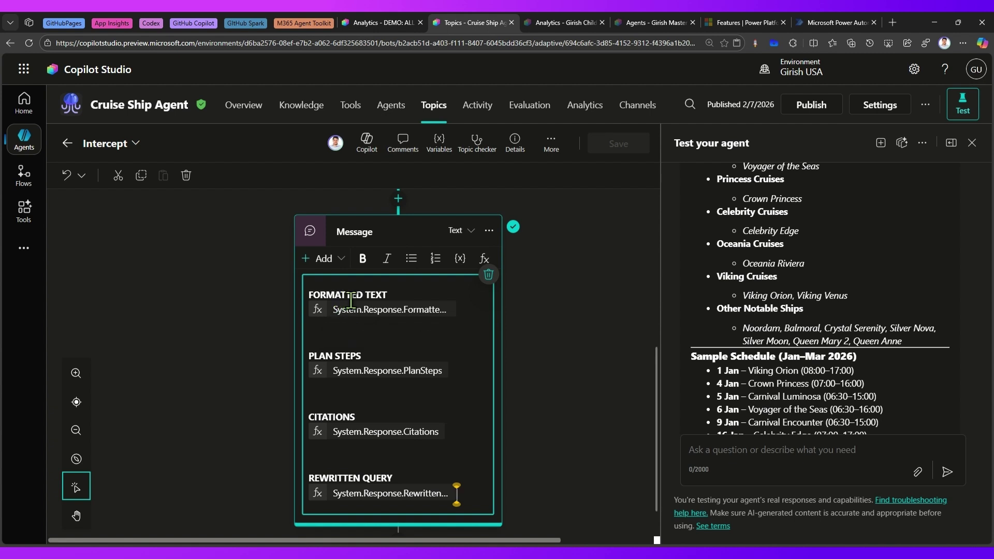
pyautogui.scroll(5, 466, 290)
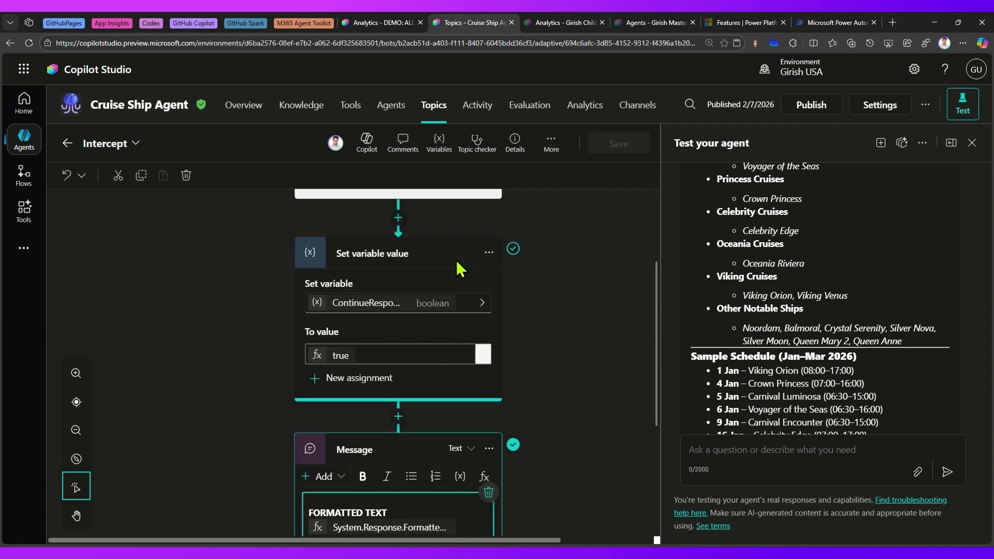
pyautogui.moveTo(357, 290)
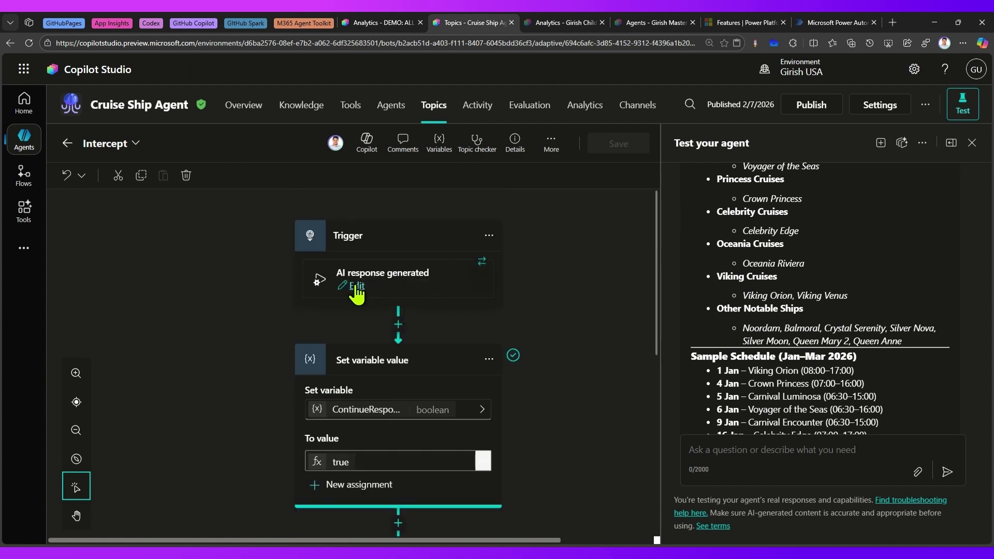
pyautogui.click(482, 264)
pyautogui.scroll(-3, 614, 332)
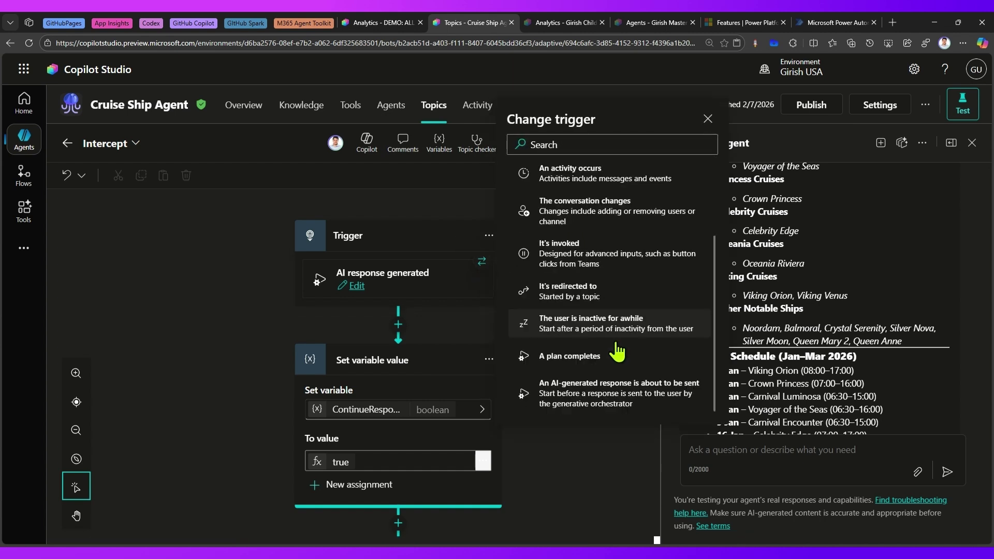